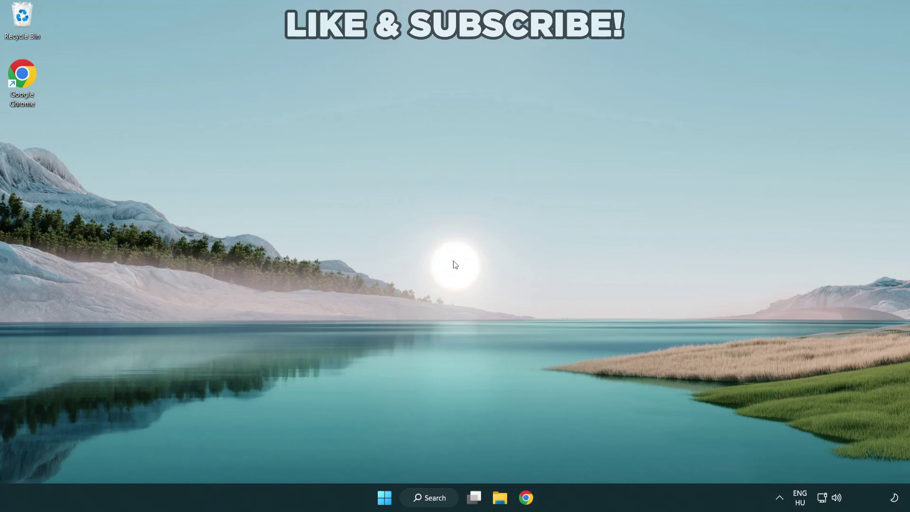
Search Windows for 'device manager' and launch Device Manager.
{"action": "left_click", "coordinate": [428, 498]}
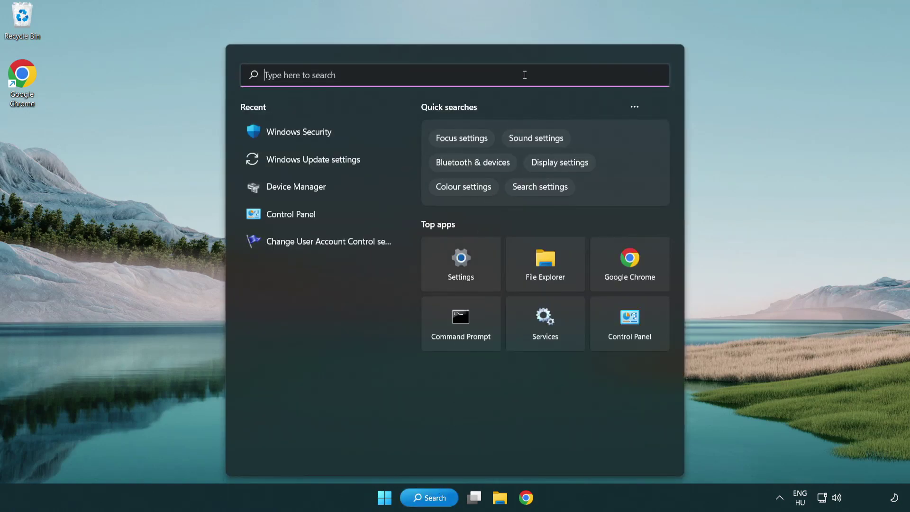
{"action": "type", "text": "devic"}
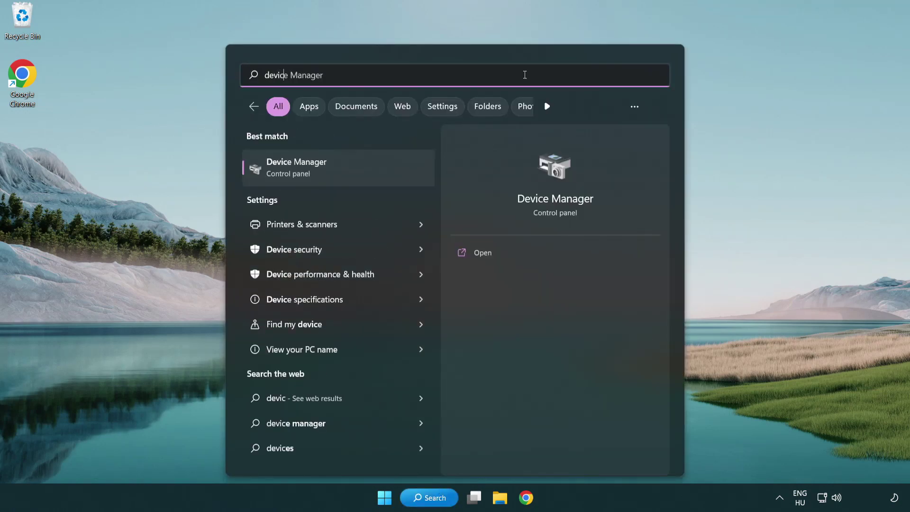
{"action": "type", "text": "e manager"}
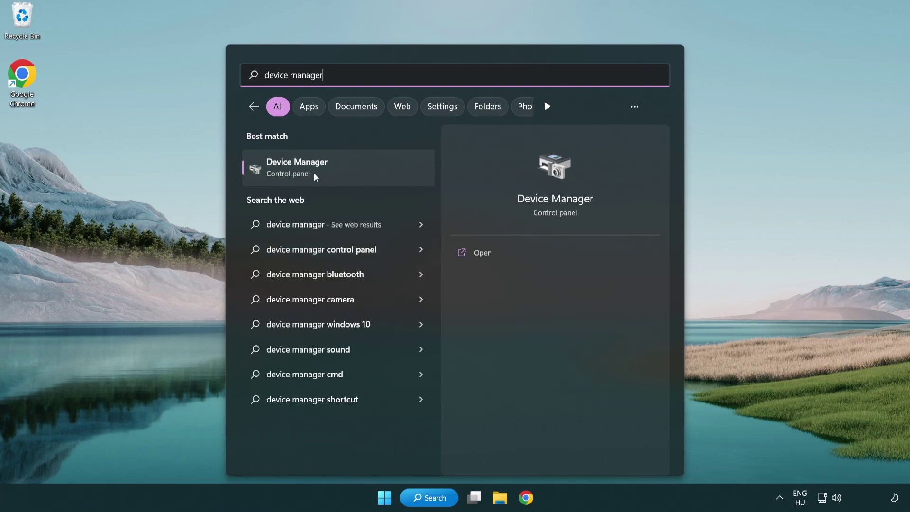
{"action": "left_click", "coordinate": [364, 172]}
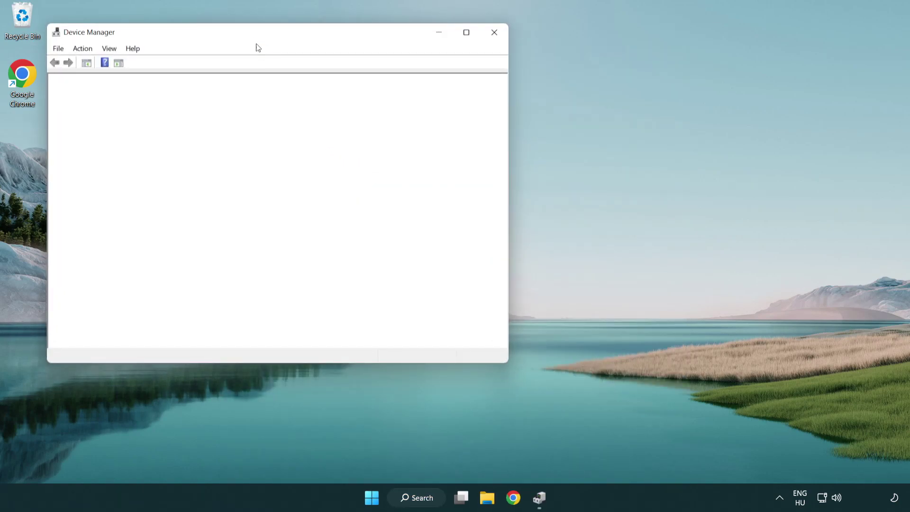
Centre Device Manager, expand Display adapters and bring up the VMware SVGA 3D adapter's actions.
{"action": "left_click_drag", "start_coordinate": [247, 36], "coordinate": [398, 92]}
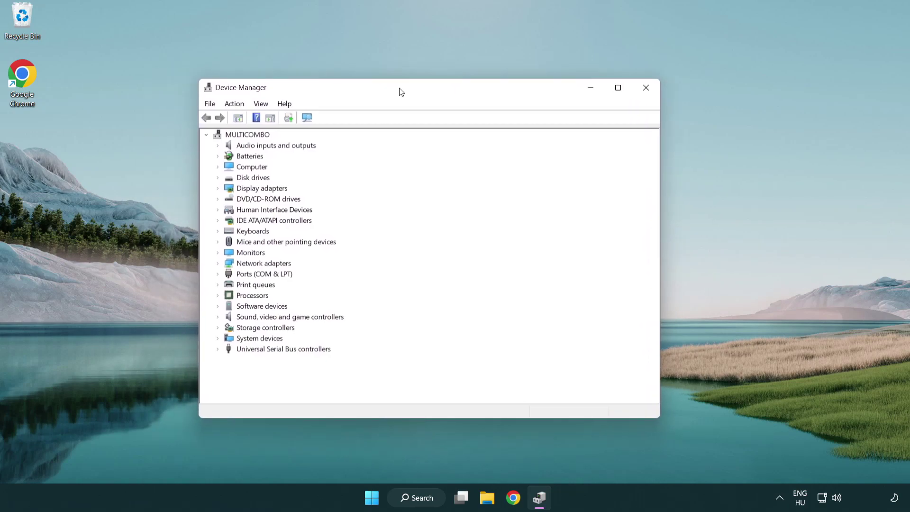
{"action": "left_click", "coordinate": [251, 189]}
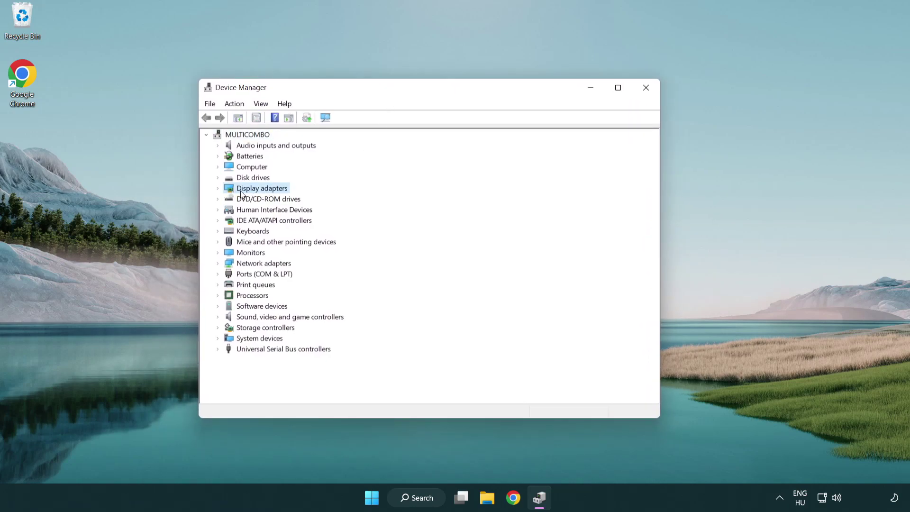
{"action": "left_click", "coordinate": [218, 188]}
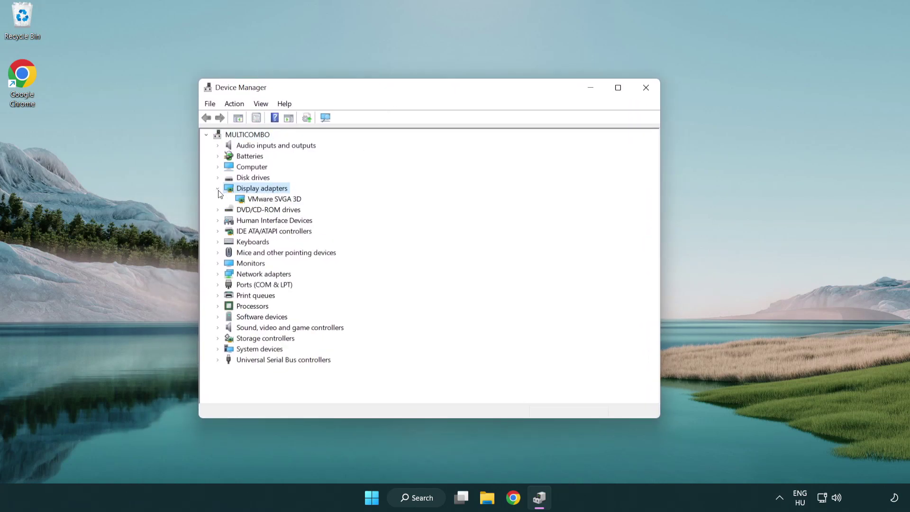
{"action": "left_click", "coordinate": [269, 203]}
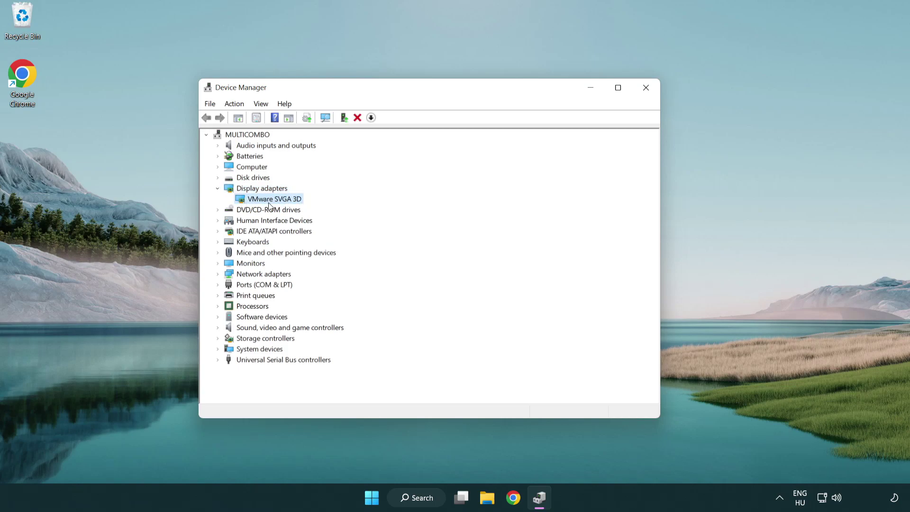
{"action": "right_click", "coordinate": [272, 203]}
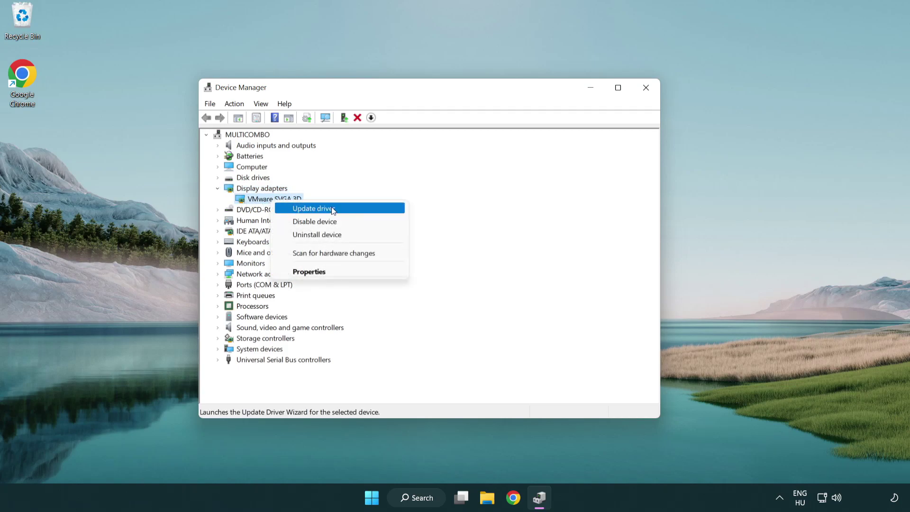
Search automatically for a VMware SVGA 3D driver, confirm the best is installed, and close Device Manager.
{"action": "left_click", "coordinate": [359, 210]}
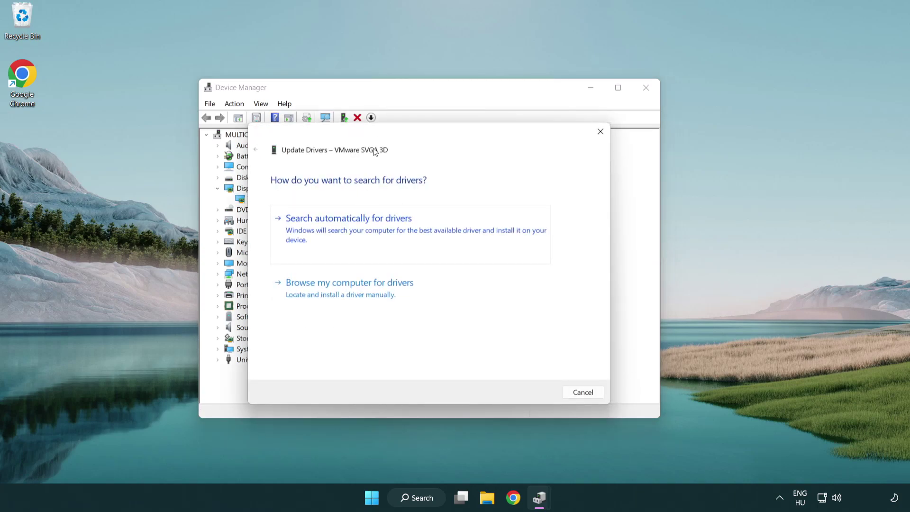
{"action": "left_click_drag", "start_coordinate": [374, 151], "coordinate": [391, 145]}
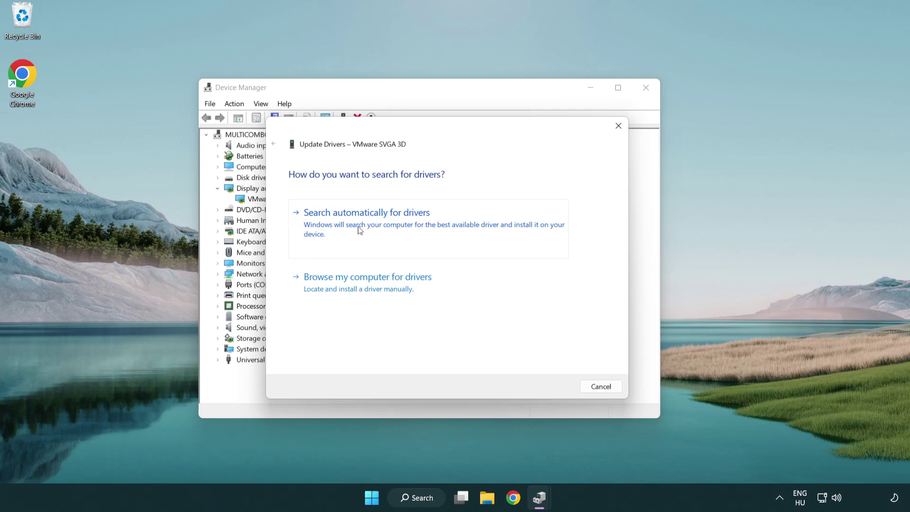
{"action": "left_click", "coordinate": [401, 223]}
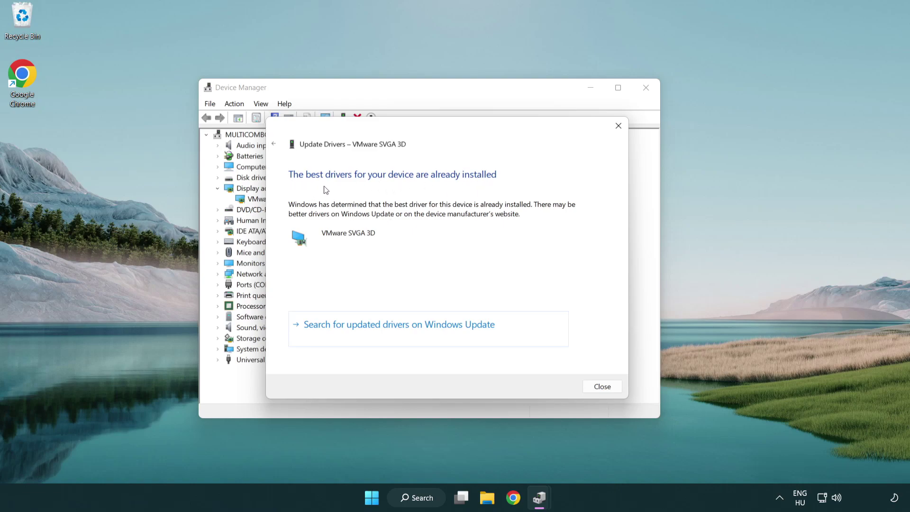
{"action": "left_click", "coordinate": [603, 387]}
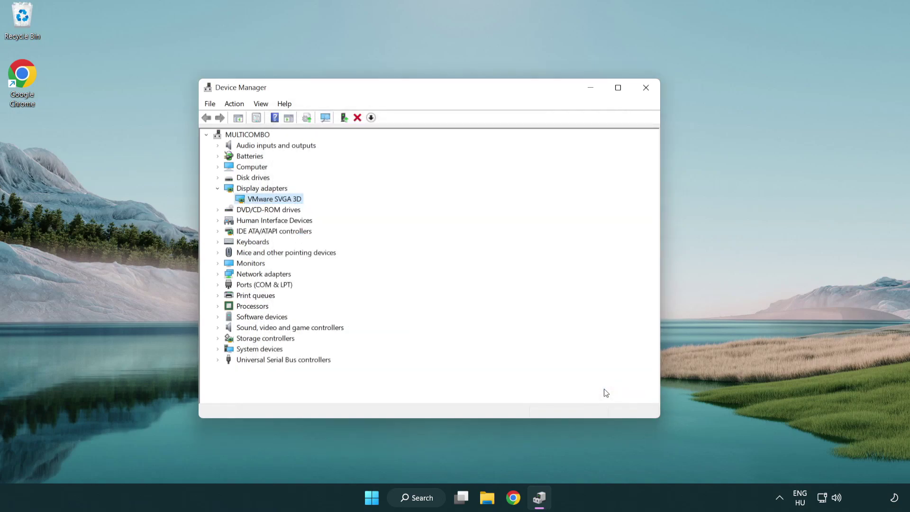
{"action": "left_click", "coordinate": [647, 88]}
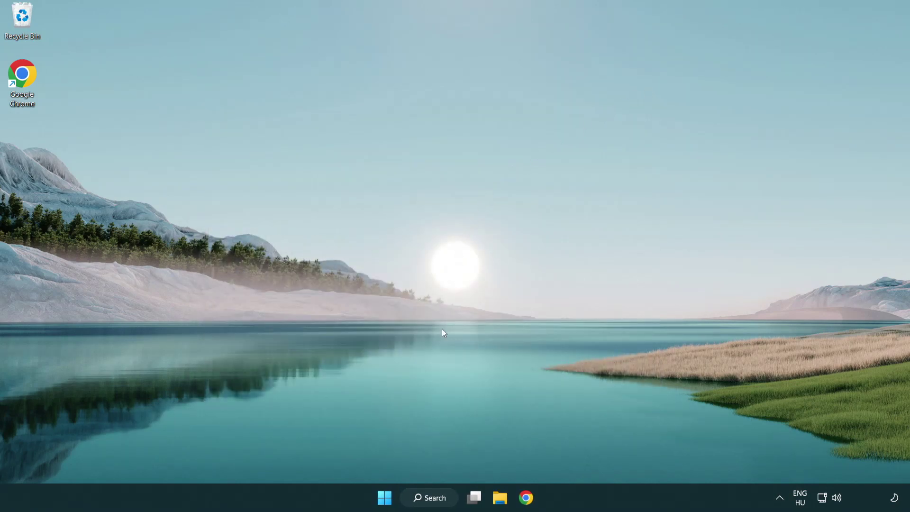
Search Windows for 'update' and open the Windows Update settings page.
{"action": "left_click", "coordinate": [438, 497]}
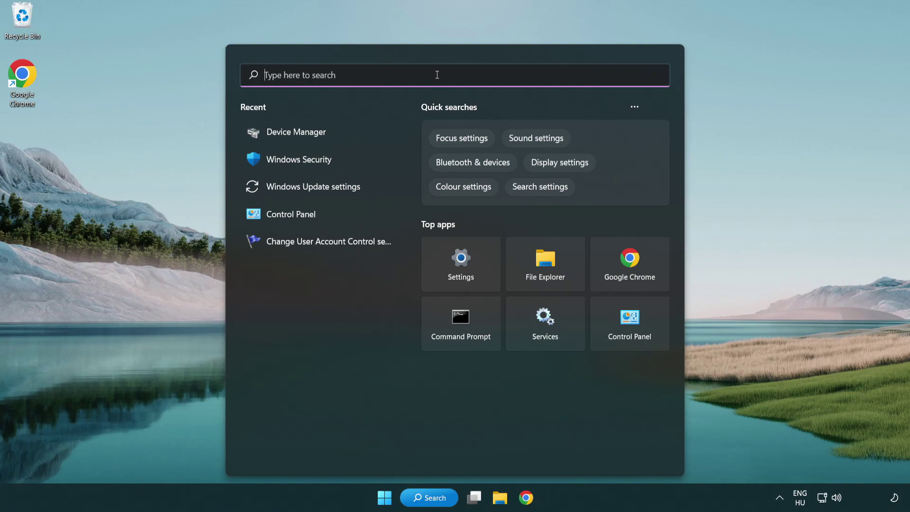
{"action": "type", "text": "update"}
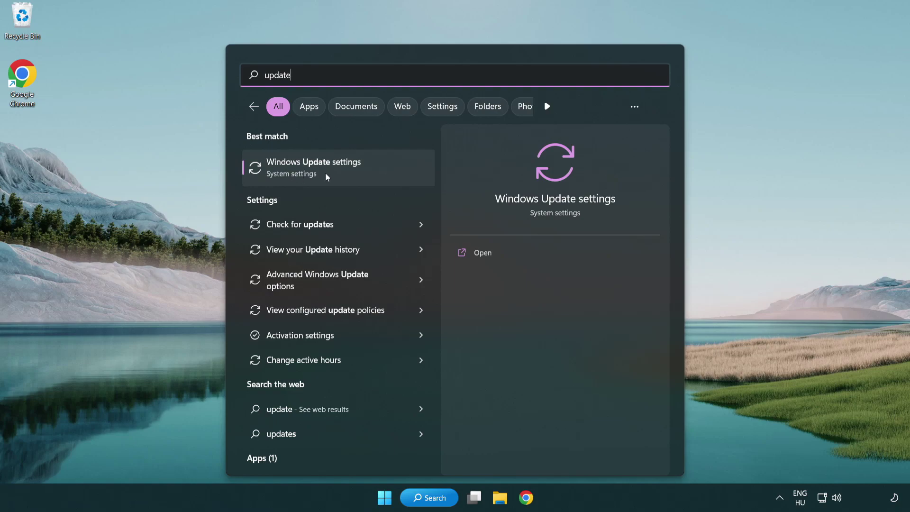
{"action": "left_click", "coordinate": [354, 170]}
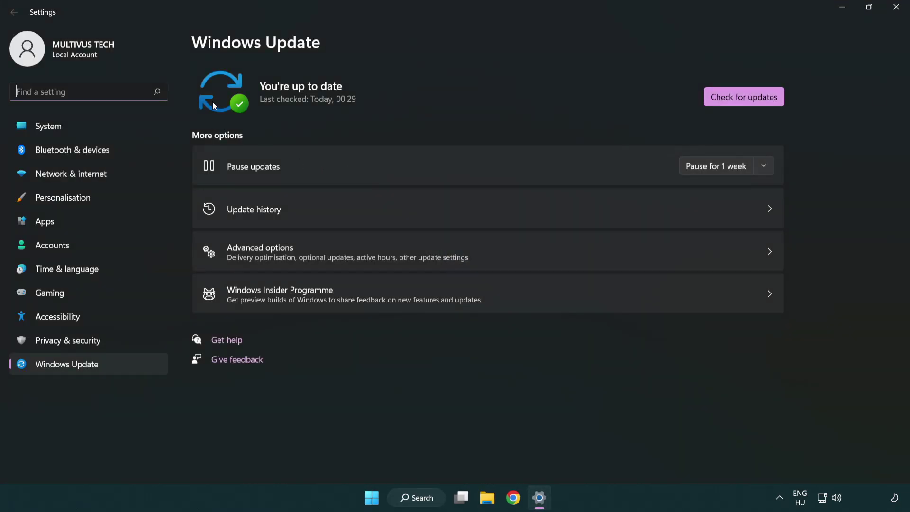
Run a fresh Windows update check, which reports up to date, then close Settings.
{"action": "left_click", "coordinate": [763, 102]}
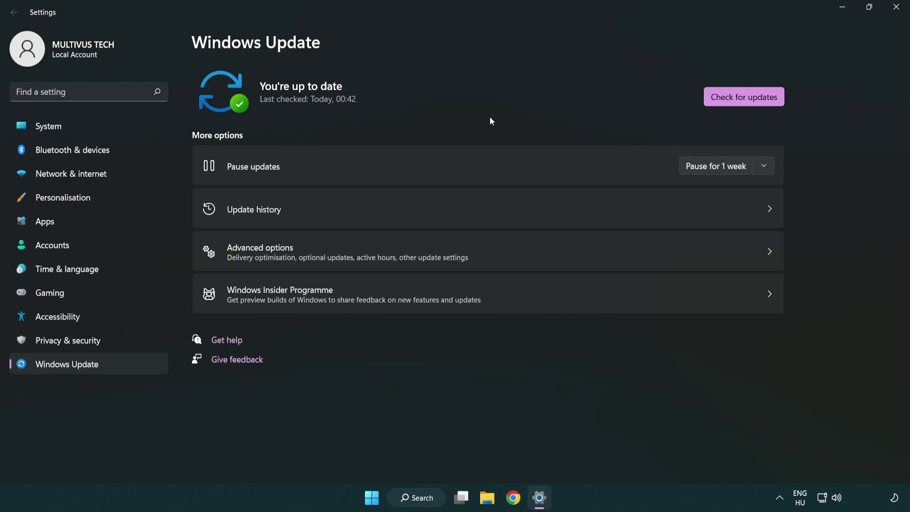
{"action": "left_click", "coordinate": [892, 14]}
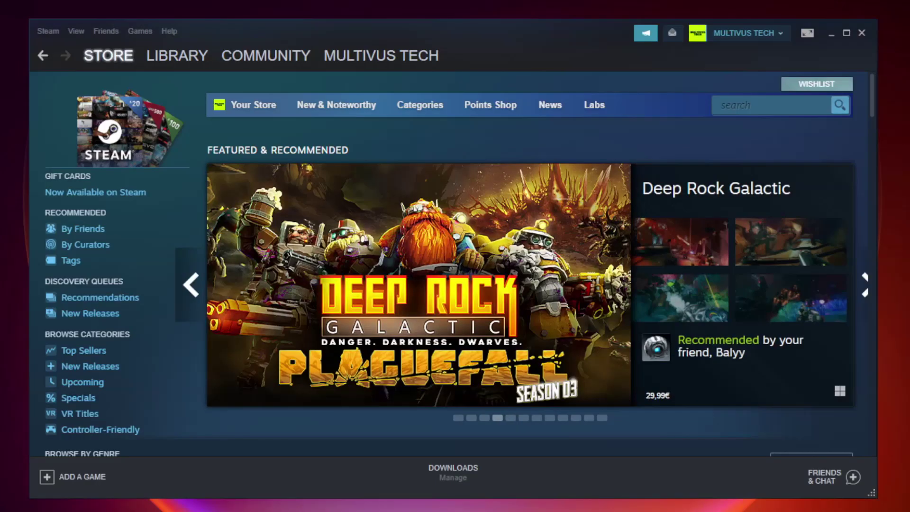
Go to Steam's Library and bring up options for YOUR NOT WORKING GAME under Favorites.
{"action": "mouse_move", "coordinate": [173, 56]}
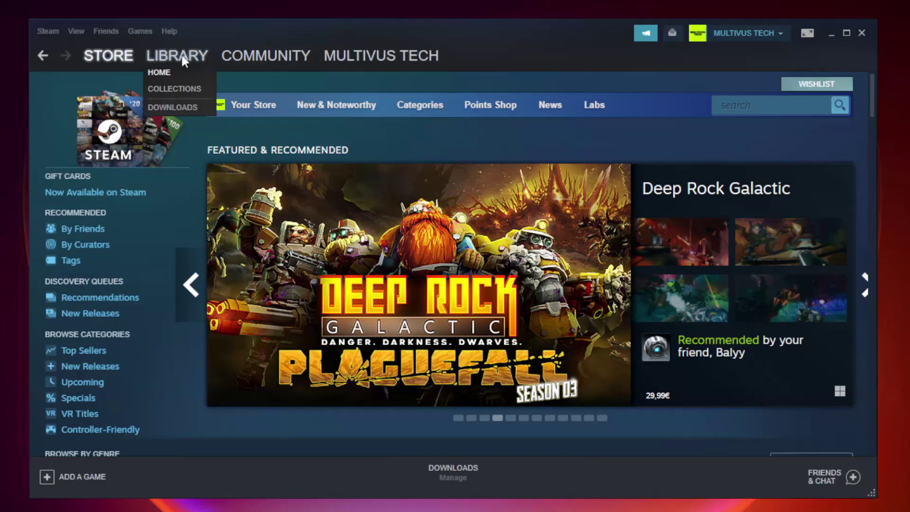
{"action": "left_click", "coordinate": [184, 60]}
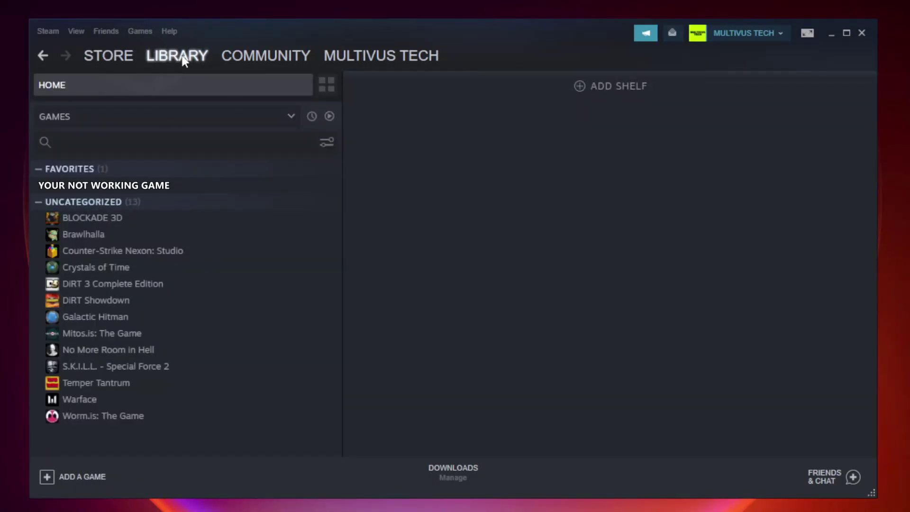
{"action": "right_click", "coordinate": [196, 188]}
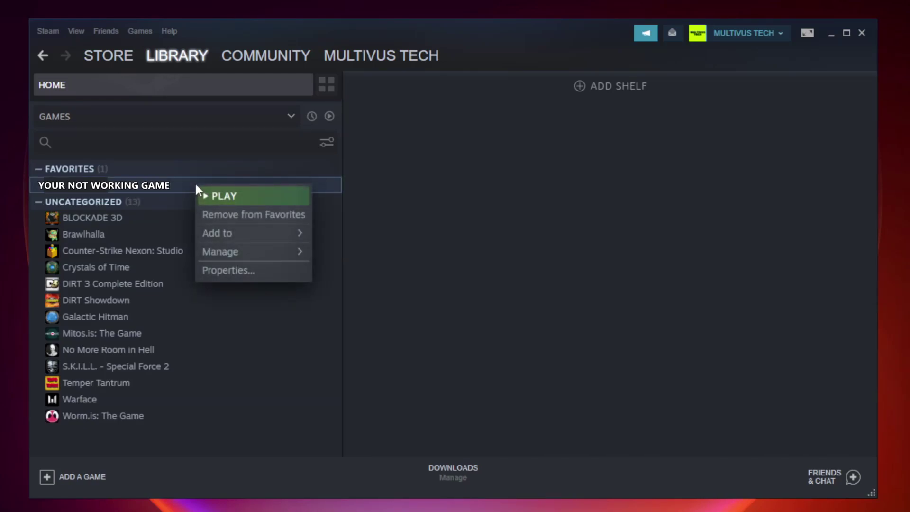
Verify the game's files under Properties > Local Files (9192 validated), then browse its install folder.
{"action": "left_click", "coordinate": [250, 270]}
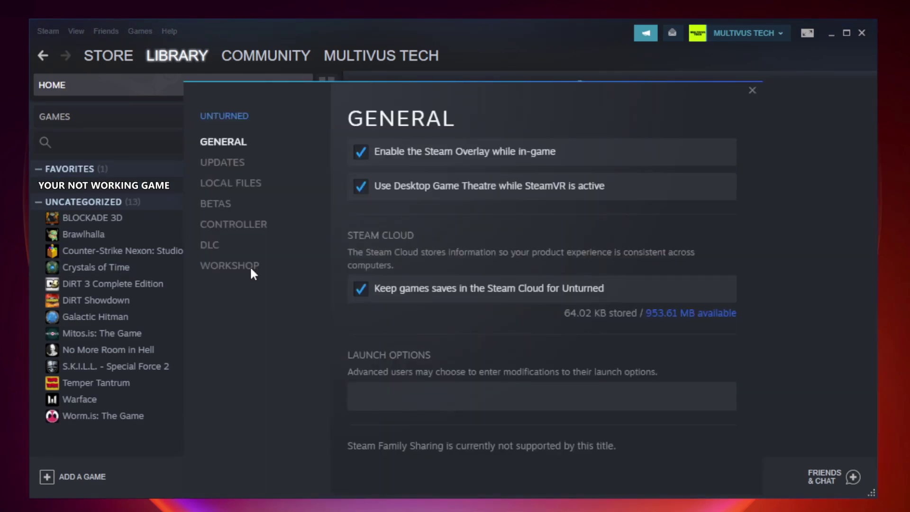
{"action": "left_click", "coordinate": [241, 189]}
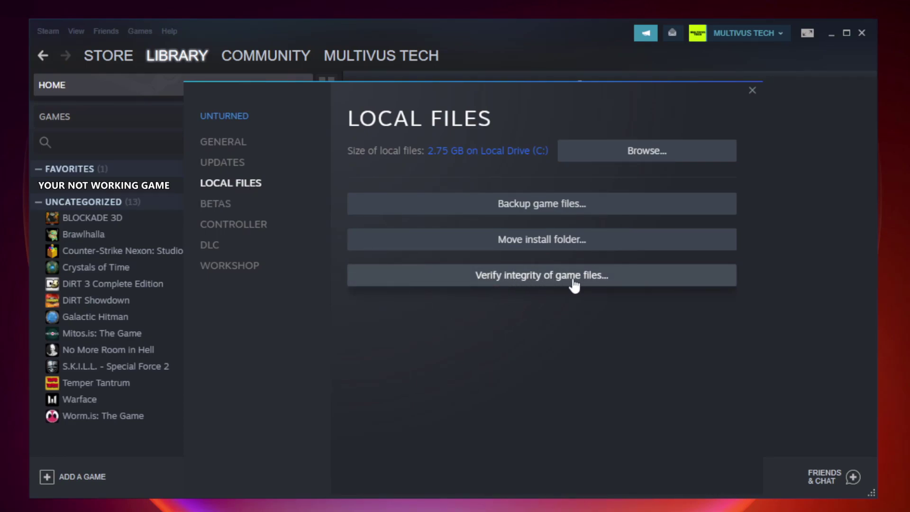
{"action": "left_click", "coordinate": [551, 280]}
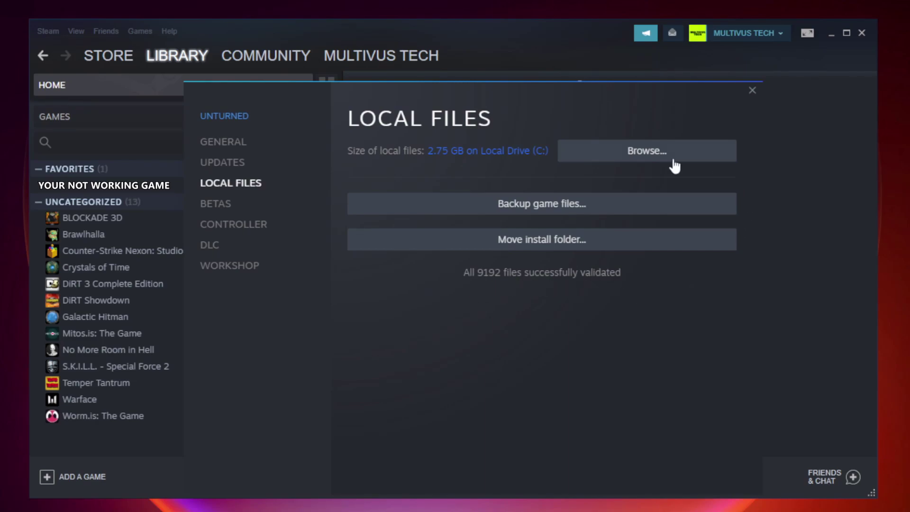
{"action": "left_click", "coordinate": [649, 159]}
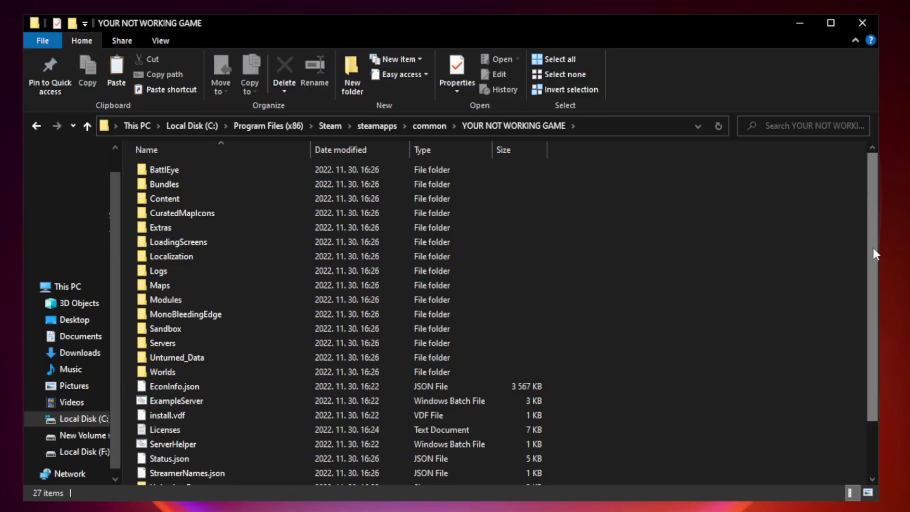
Scroll to the folder's end and bring up the YOUR NOT WORKING GAME shortcut's context menu.
{"action": "left_click_drag", "start_coordinate": [874, 251], "coordinate": [874, 326]}
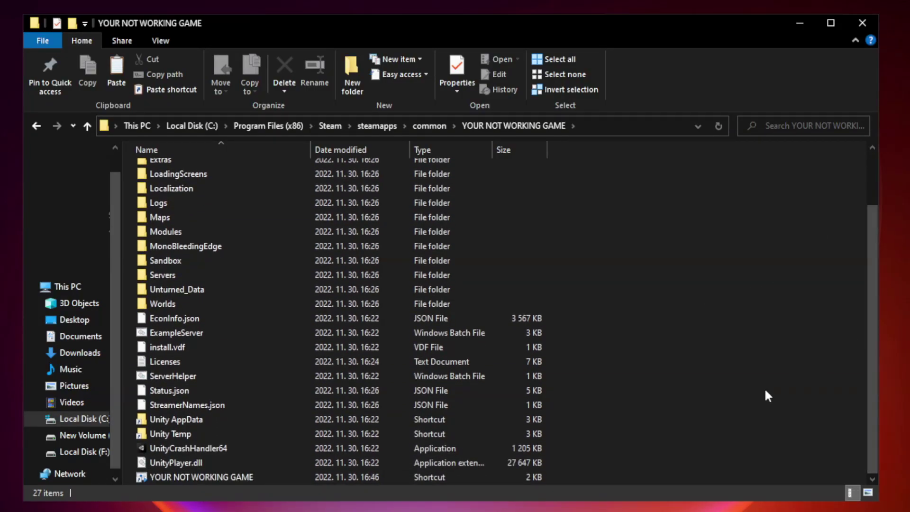
{"action": "left_click", "coordinate": [374, 476]}
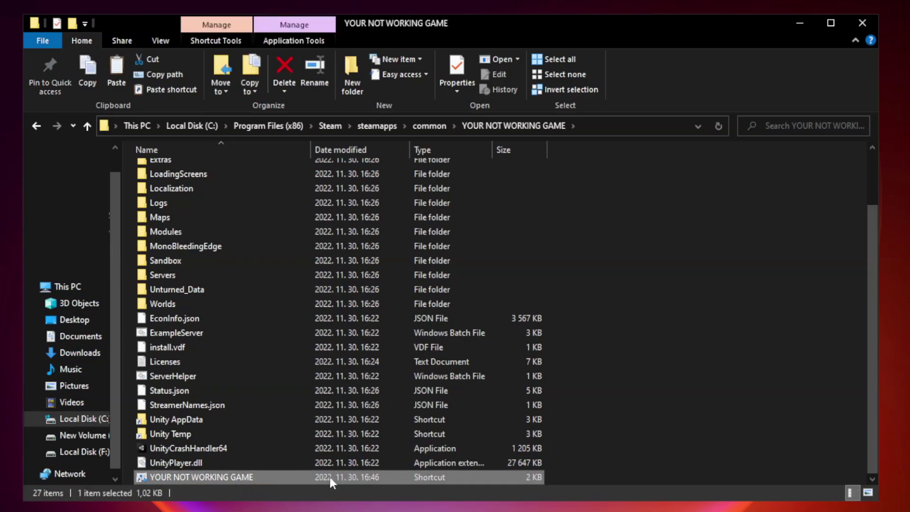
{"action": "right_click", "coordinate": [308, 476]}
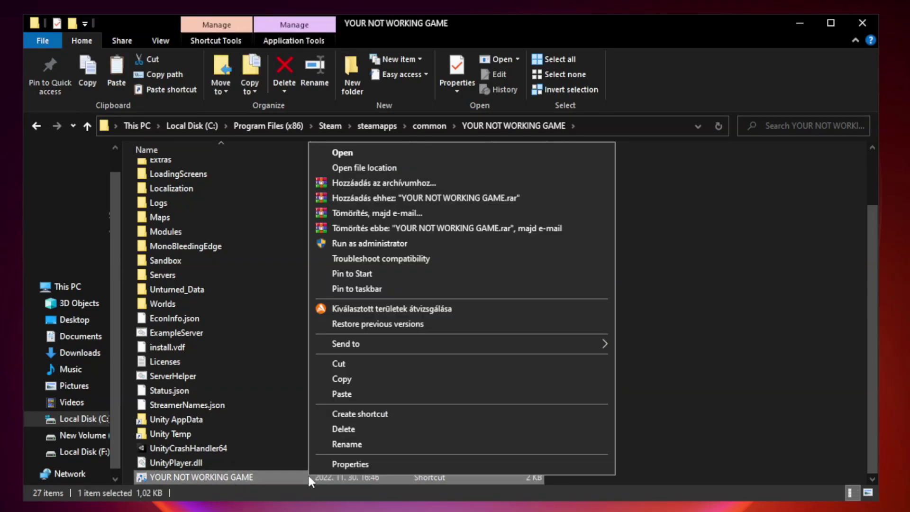
Set the shortcut to Windows 8 compatibility mode, fullscreen optimizations off, run as administrator, and save.
{"action": "left_click", "coordinate": [458, 467]}
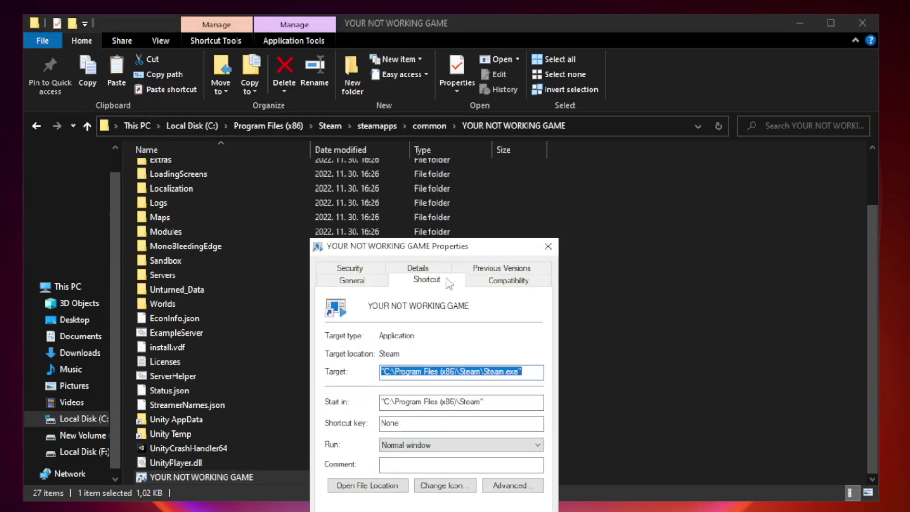
{"action": "left_click_drag", "start_coordinate": [451, 251], "coordinate": [454, 108]}
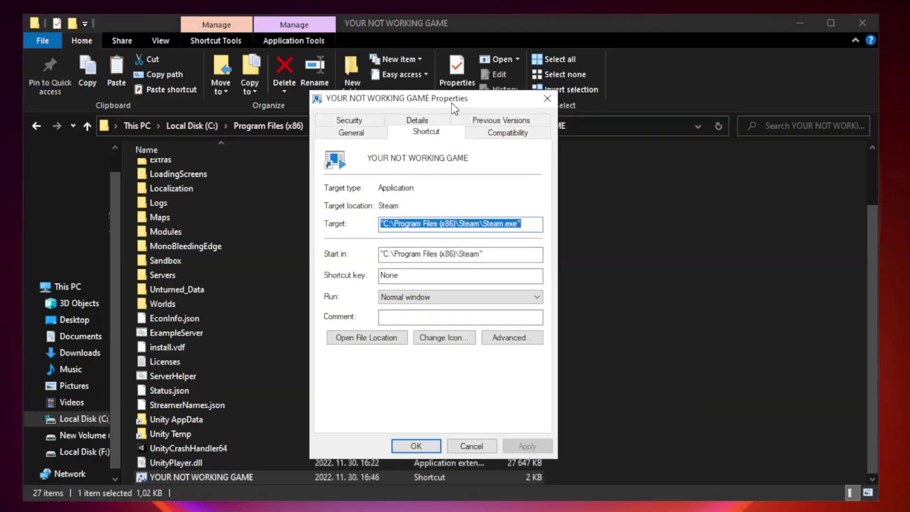
{"action": "left_click", "coordinate": [505, 134]}
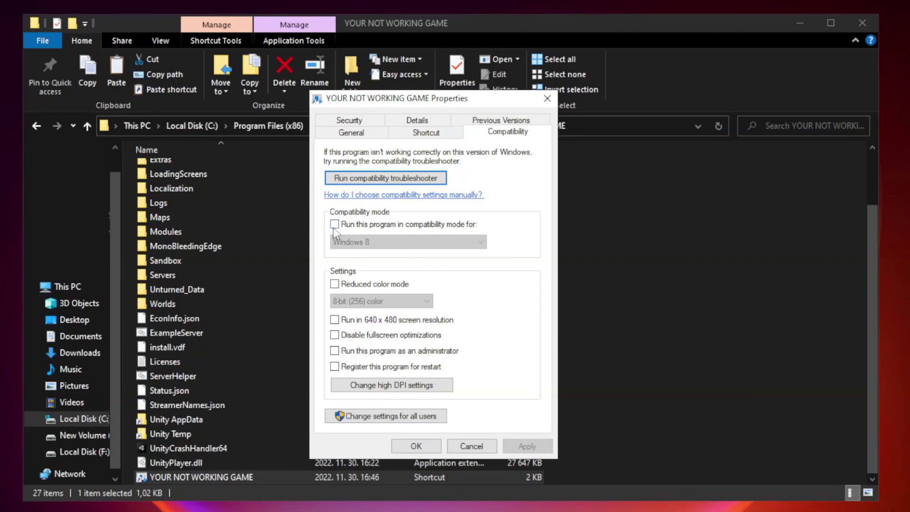
{"action": "left_click", "coordinate": [361, 226]}
{"action": "left_click", "coordinate": [406, 242]}
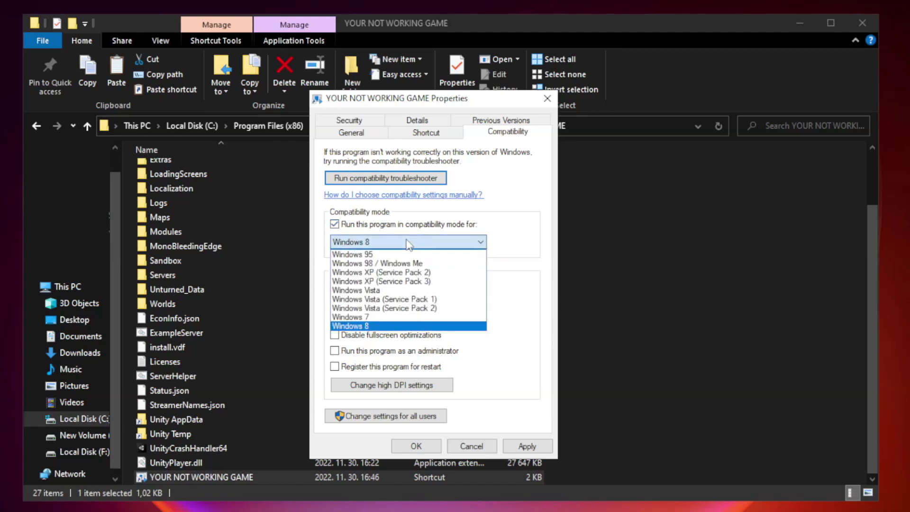
{"action": "left_click", "coordinate": [384, 327]}
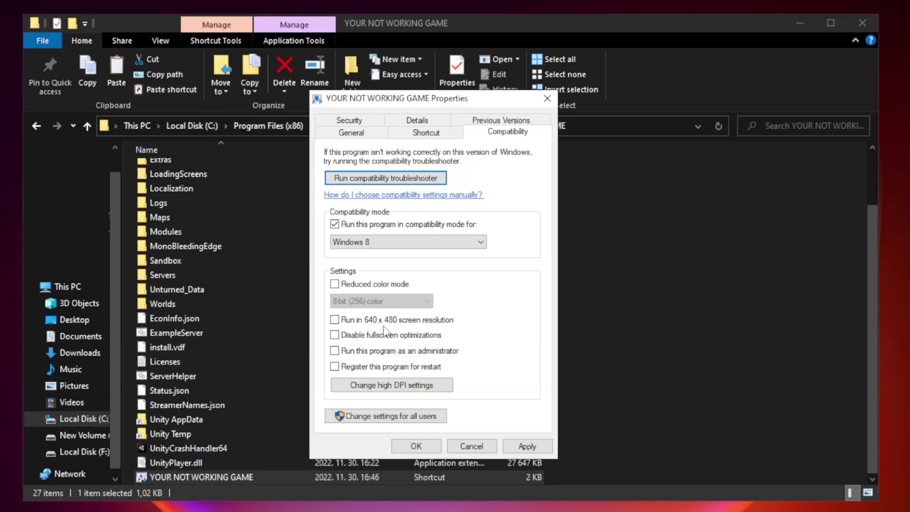
{"action": "left_click", "coordinate": [356, 340]}
{"action": "left_click", "coordinate": [527, 447]}
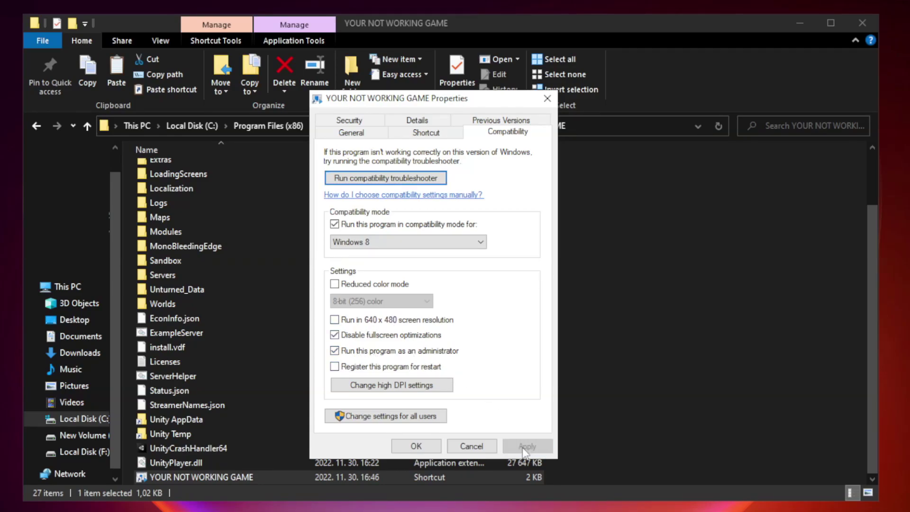
{"action": "left_click", "coordinate": [415, 446]}
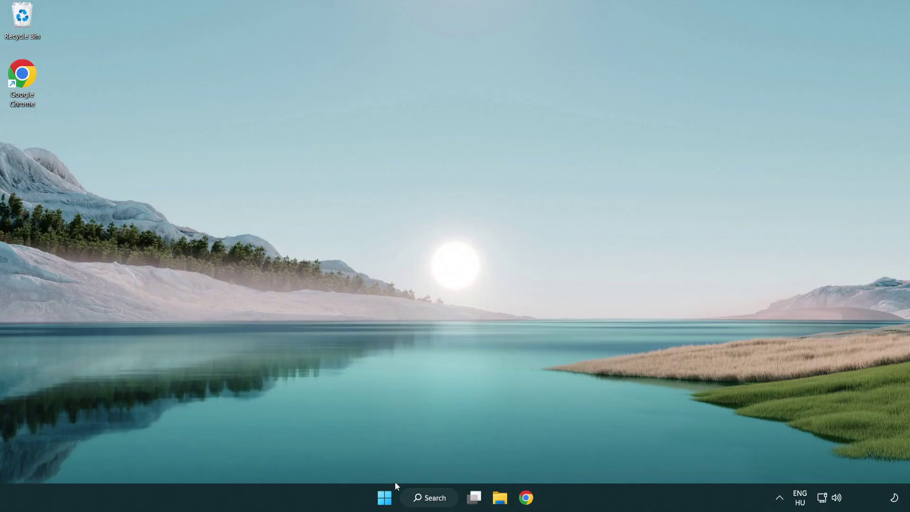
In Task Manager's Startup apps, disable Terminal, Phone Link, Cortana and Windows Security notification, then close it.
{"action": "right_click", "coordinate": [385, 501]}
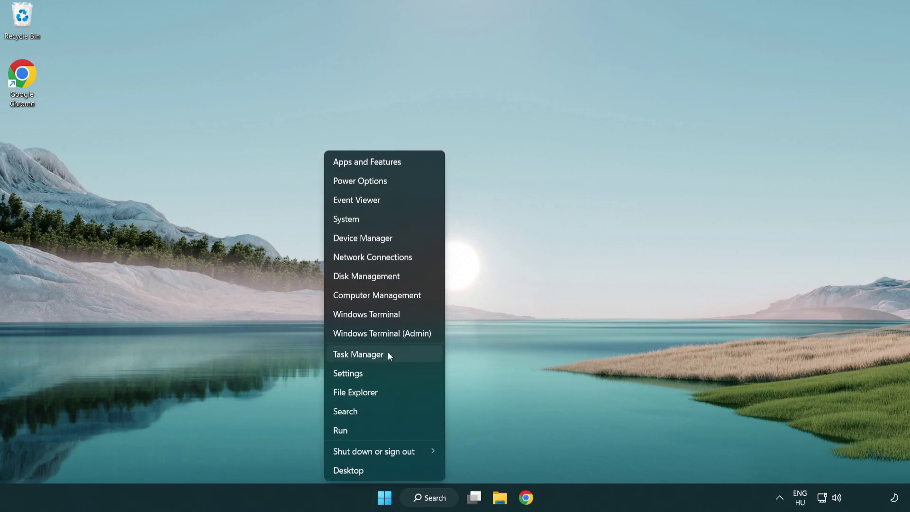
{"action": "left_click", "coordinate": [402, 356]}
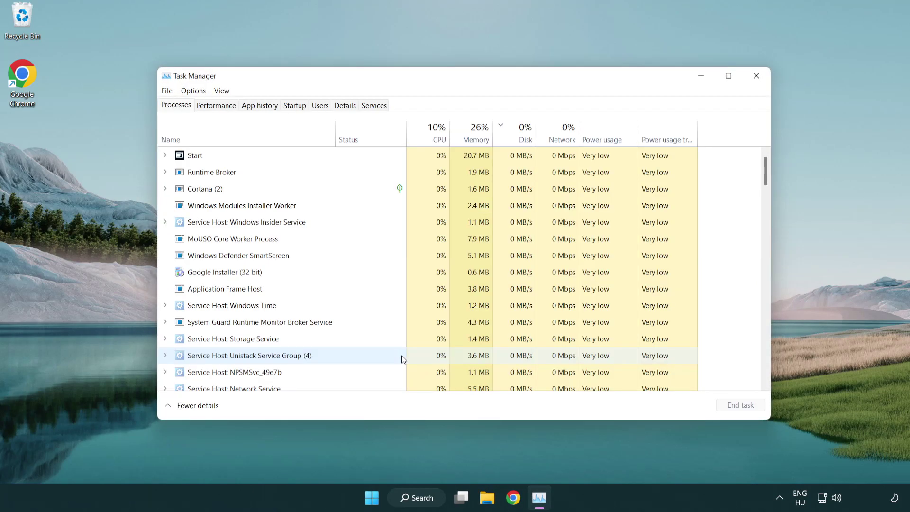
{"action": "left_click", "coordinate": [297, 109]}
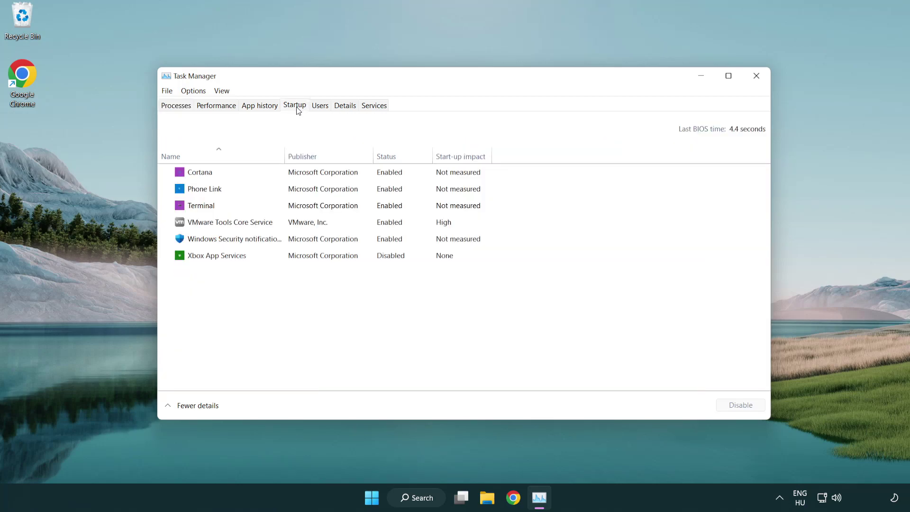
{"action": "left_click", "coordinate": [297, 207]}
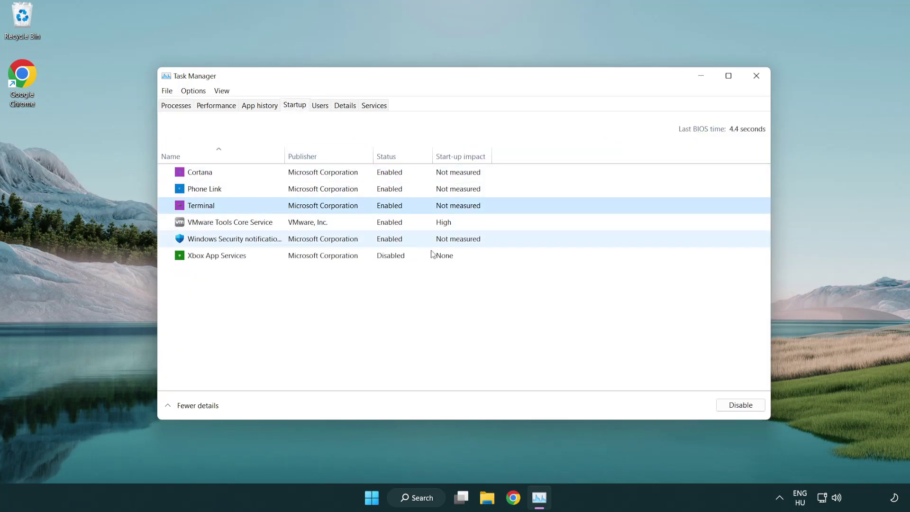
{"action": "left_click", "coordinate": [725, 405]}
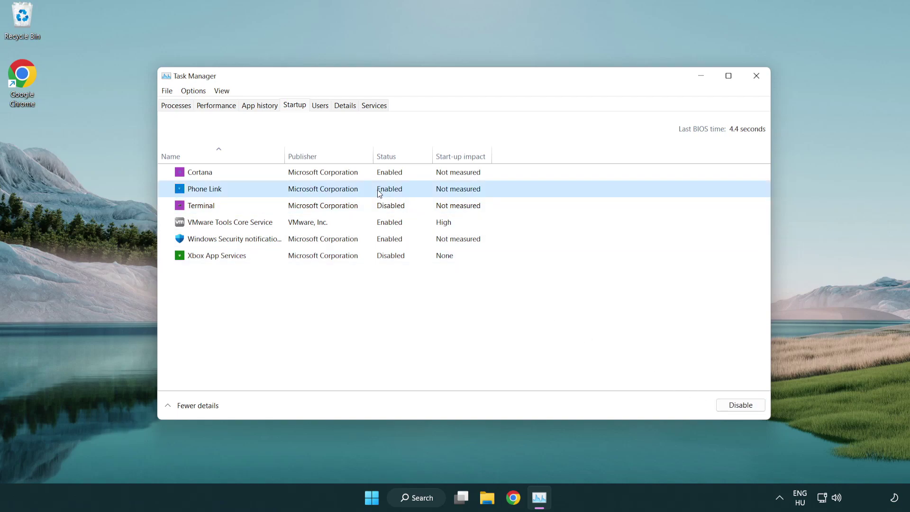
{"action": "left_click", "coordinate": [739, 405]}
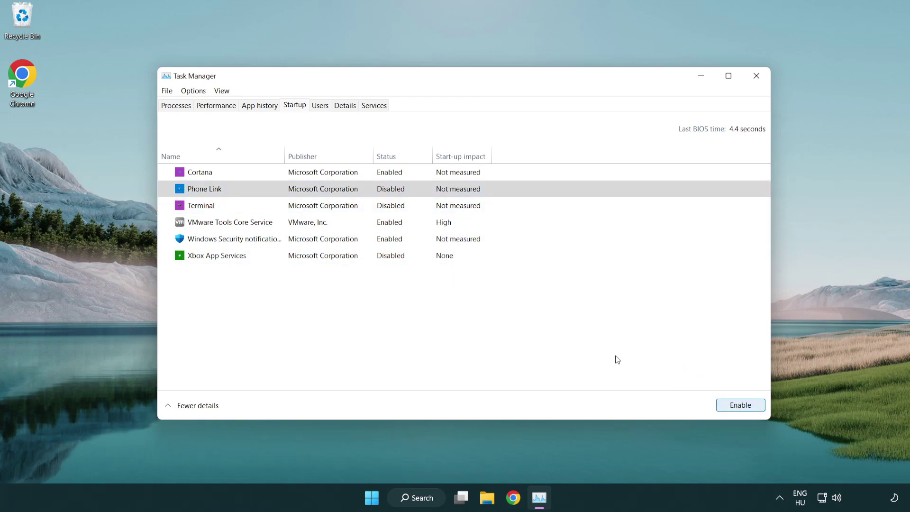
{"action": "left_click", "coordinate": [325, 178]}
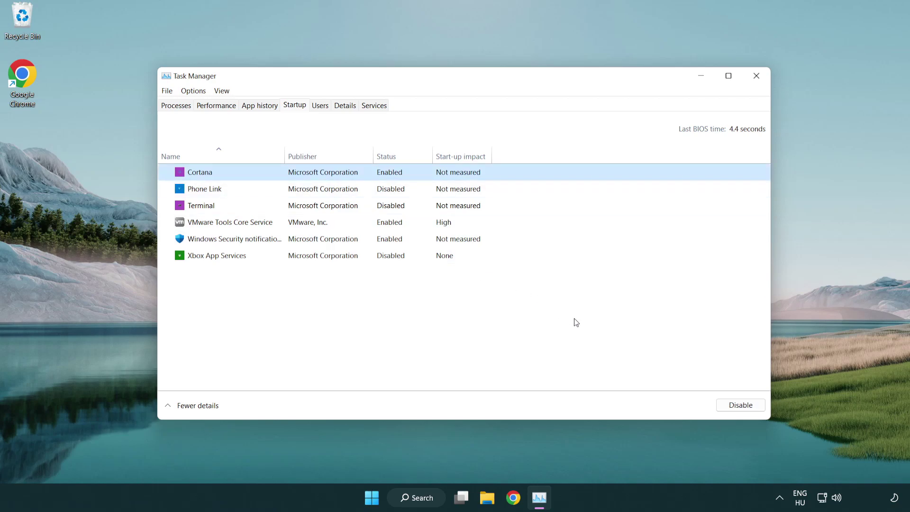
{"action": "left_click", "coordinate": [739, 405]}
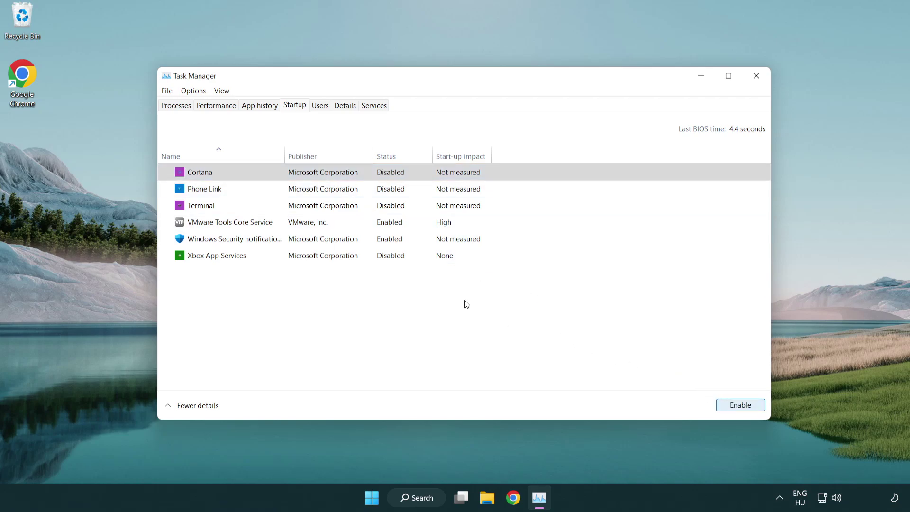
{"action": "left_click", "coordinate": [432, 242]}
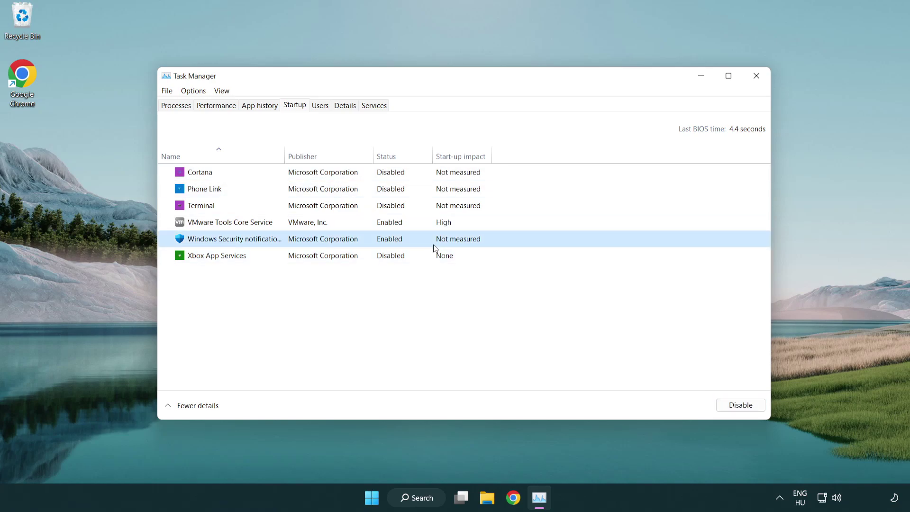
{"action": "left_click", "coordinate": [734, 405]}
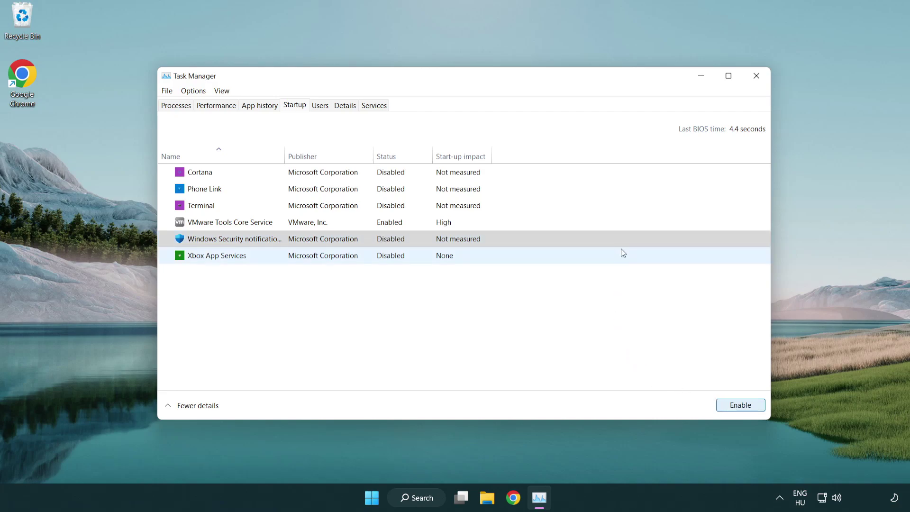
{"action": "left_click", "coordinate": [758, 82]}
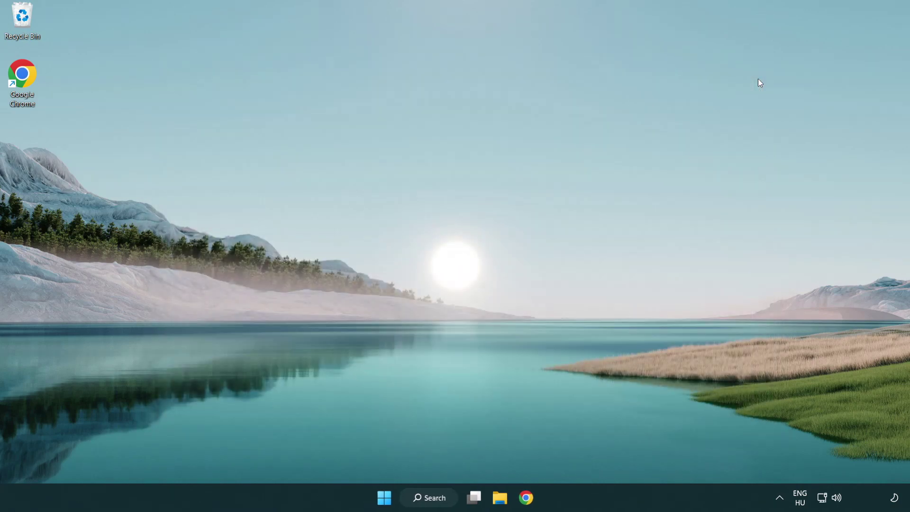
Download dxwebsetup.exe from Microsoft's DirectX End-User Runtime page in Chrome and run it.
{"action": "left_click", "coordinate": [527, 498]}
{"action": "scroll", "coordinate": [377, 399], "scroll_direction": "up", "scroll_amount": 1}
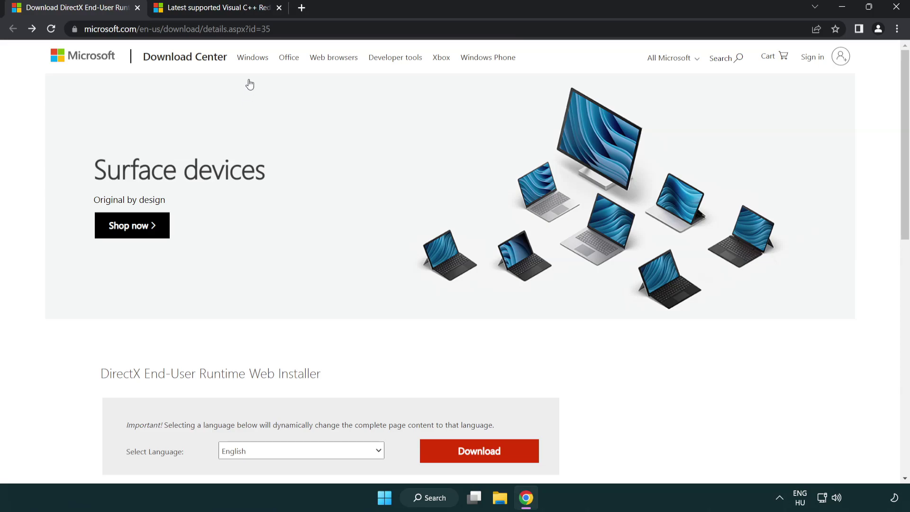
{"action": "left_click", "coordinate": [393, 30]}
{"action": "left_click", "coordinate": [392, 31]}
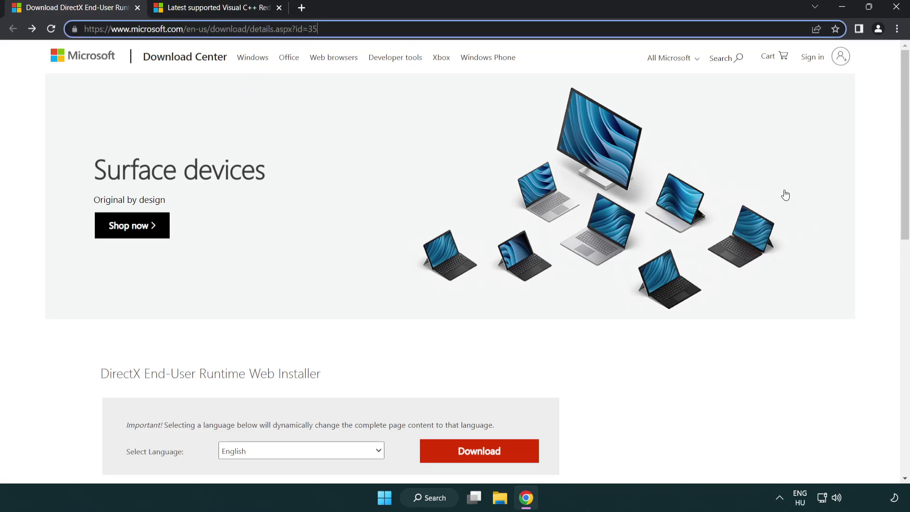
{"action": "left_click", "coordinate": [872, 207]}
{"action": "left_click_drag", "start_coordinate": [903, 206], "coordinate": [891, 264]}
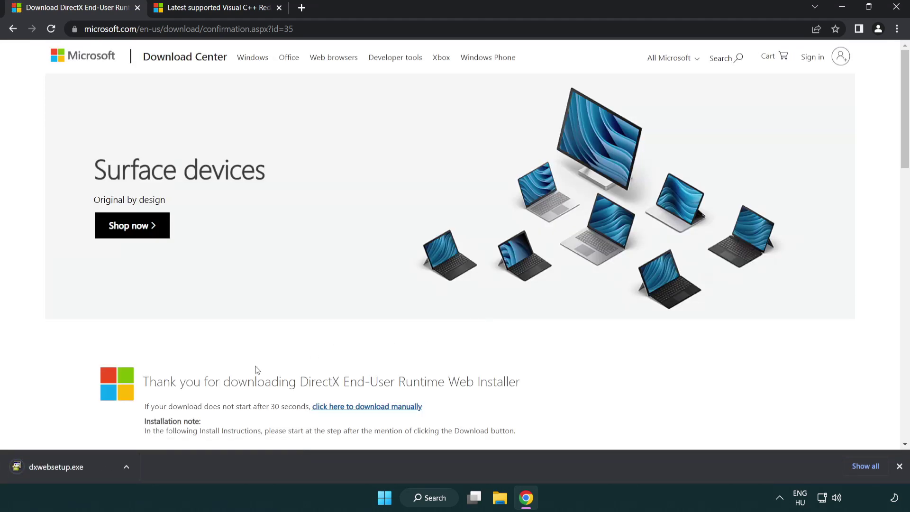
{"action": "left_click", "coordinate": [59, 468]}
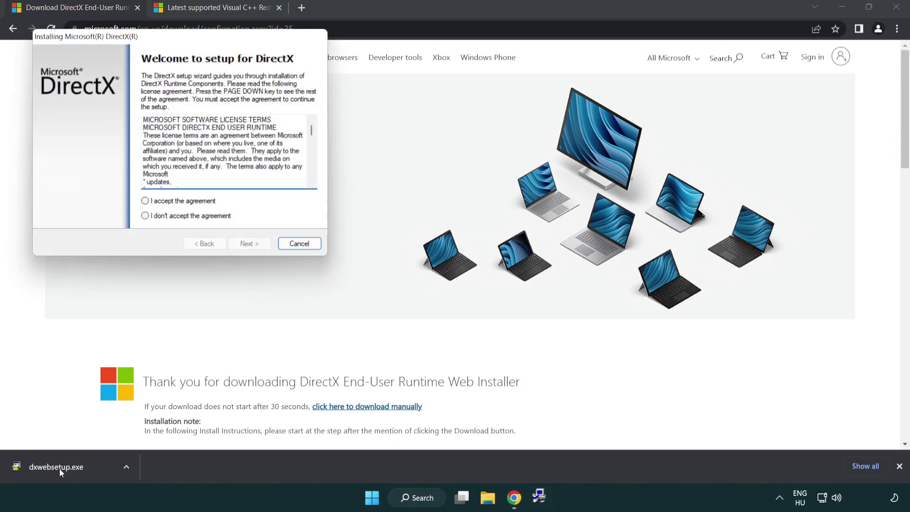
Accept the DirectX license, decline the Bing Bar, and finish setup with DirectX already current.
{"action": "left_click_drag", "start_coordinate": [138, 43], "coordinate": [400, 143]}
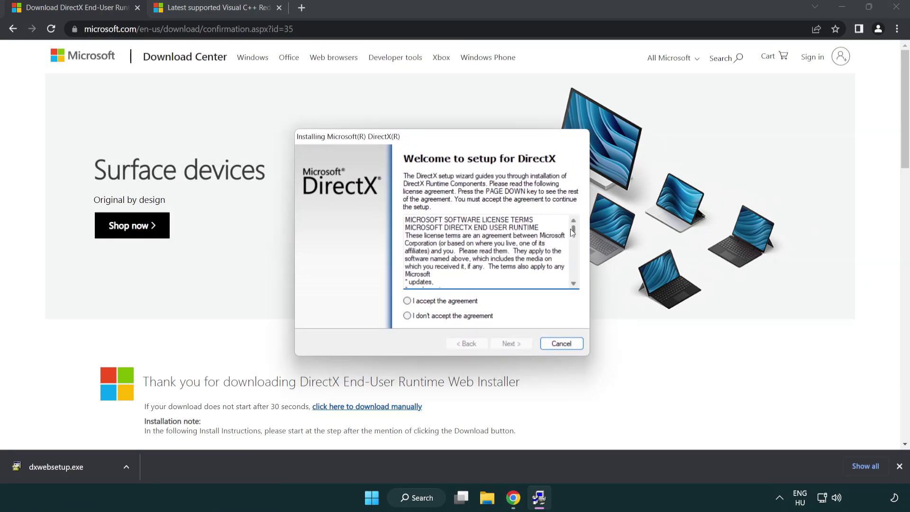
{"action": "left_click_drag", "start_coordinate": [574, 235], "coordinate": [572, 275]}
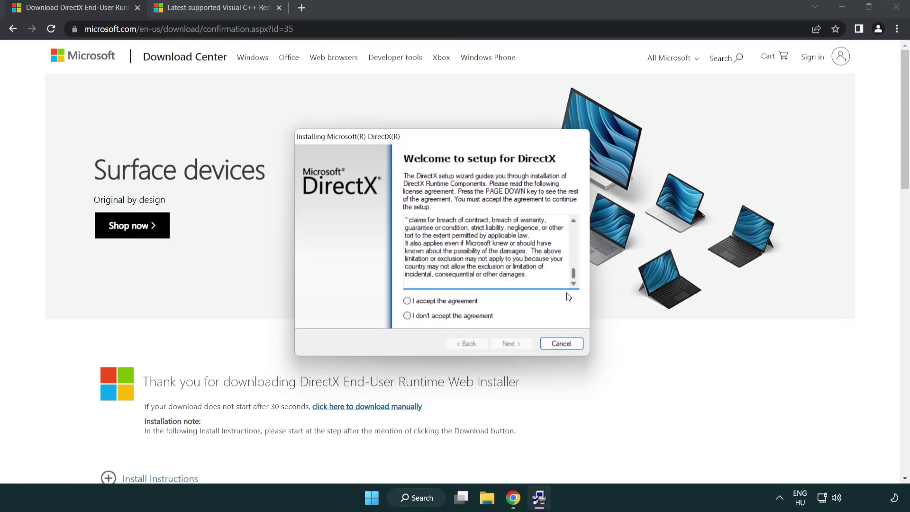
{"action": "left_click", "coordinate": [422, 303]}
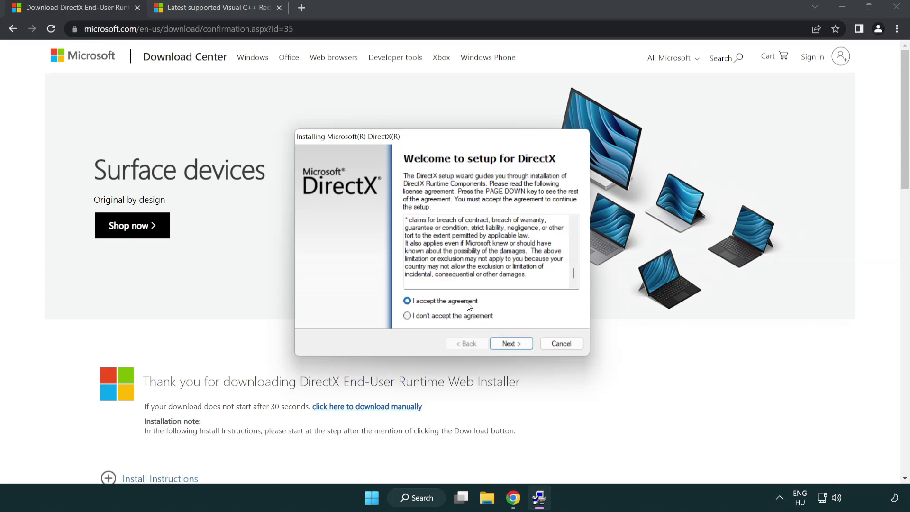
{"action": "left_click", "coordinate": [513, 345]}
{"action": "left_click", "coordinate": [401, 260]}
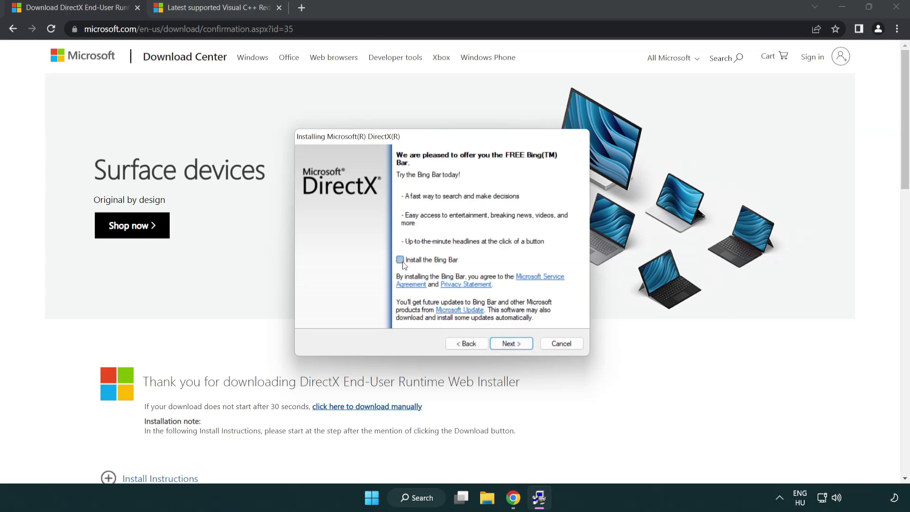
{"action": "left_click", "coordinate": [516, 345]}
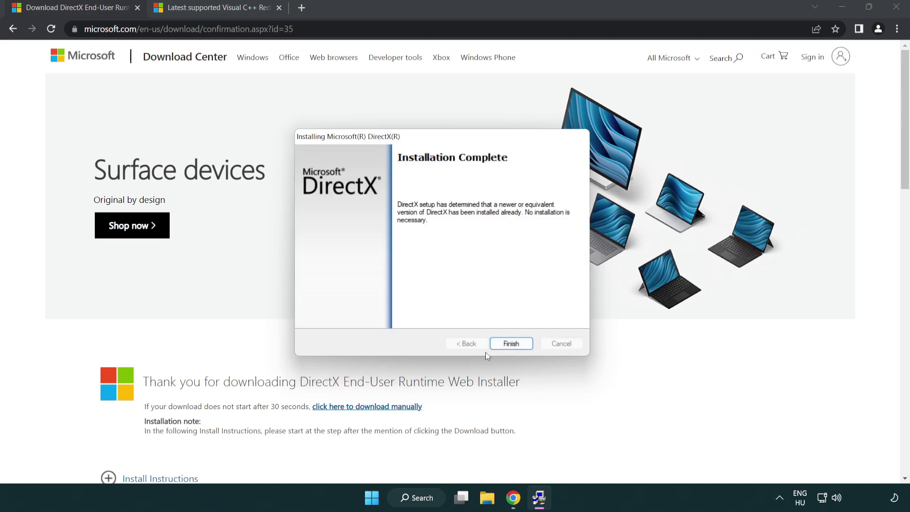
{"action": "left_click", "coordinate": [512, 341]}
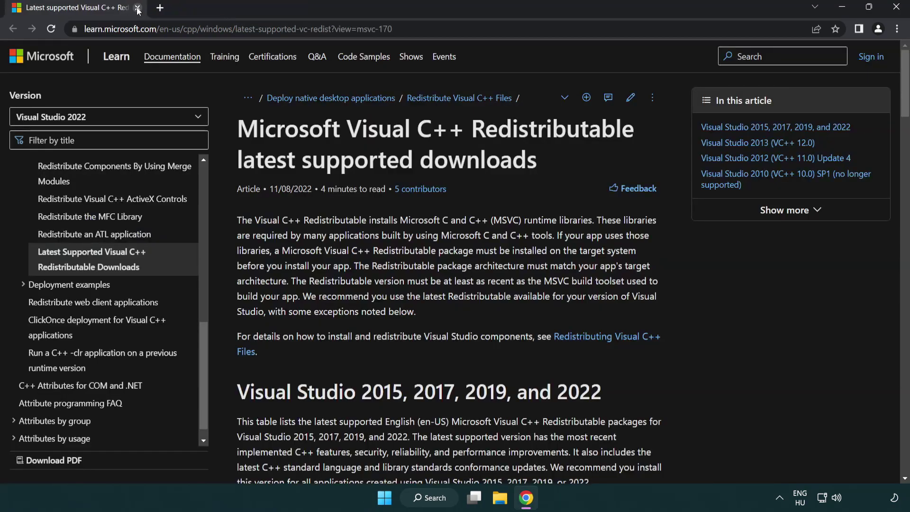
Close the DirectX tab, download the ARM64, x86 and x64 VC_redist installers, and launch the ARM64 one.
{"action": "left_click", "coordinate": [138, 8]}
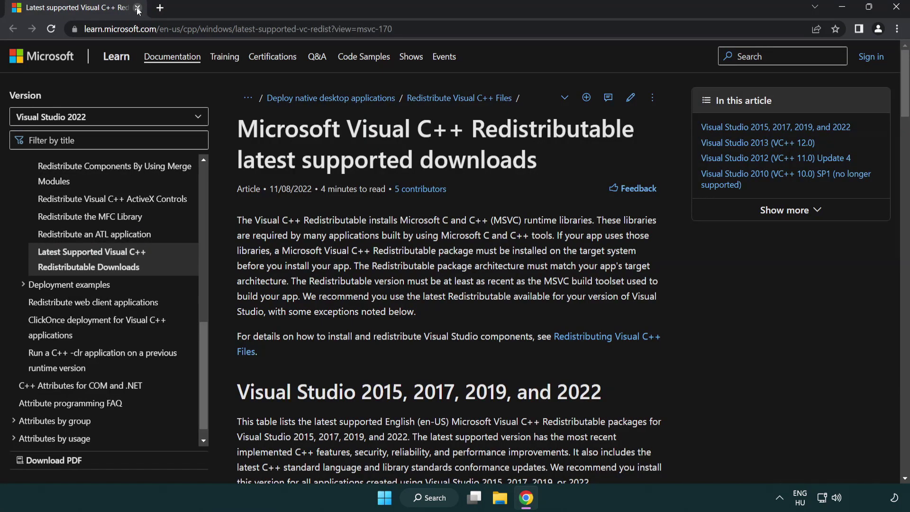
{"action": "left_click", "coordinate": [399, 32]}
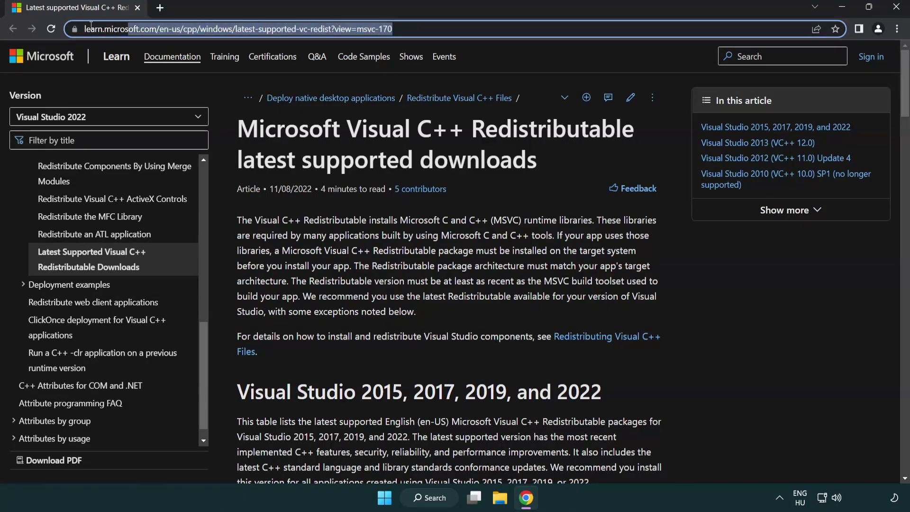
{"action": "left_click", "coordinate": [468, 156]}
{"action": "scroll", "coordinate": [468, 156], "scroll_direction": "down", "scroll_amount": 6}
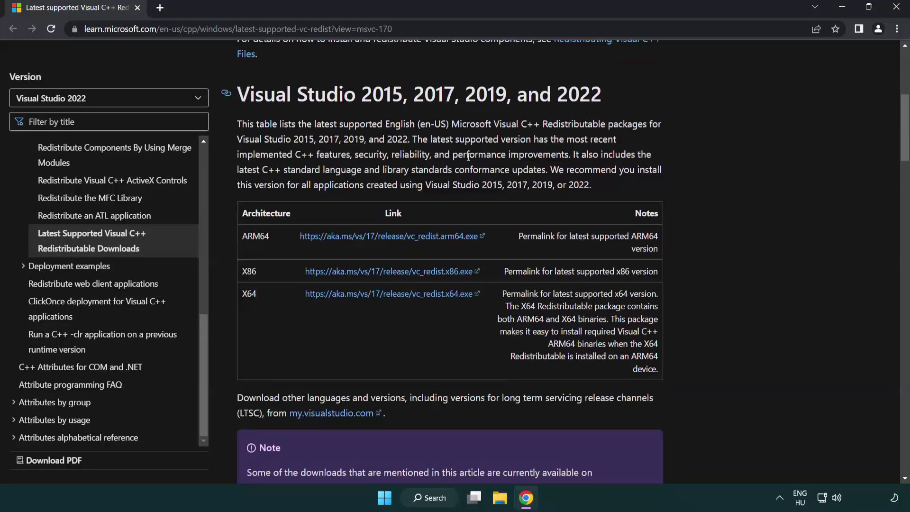
{"action": "left_click", "coordinate": [372, 242]}
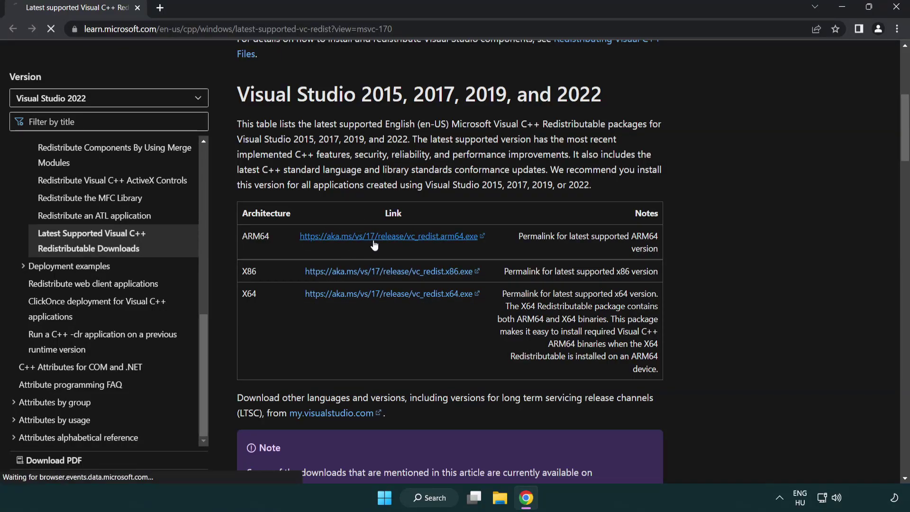
{"action": "left_click", "coordinate": [381, 294]}
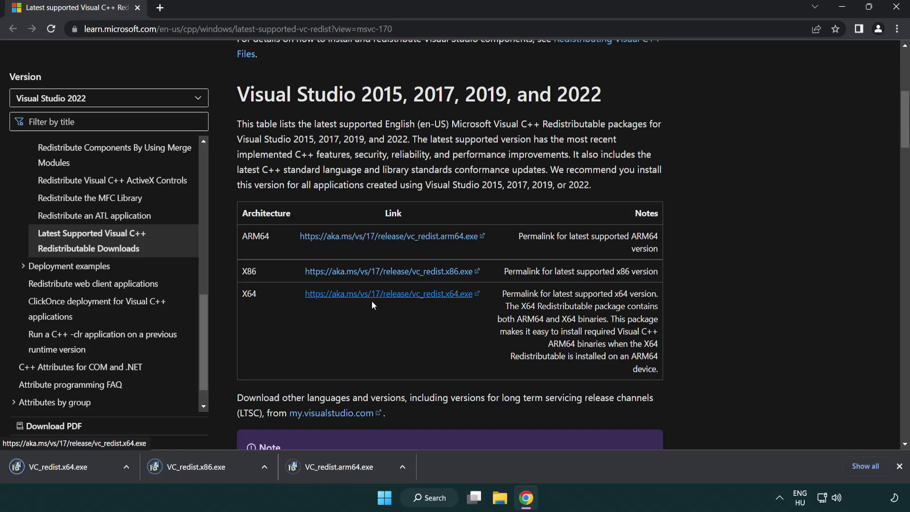
{"action": "left_click", "coordinate": [347, 473]}
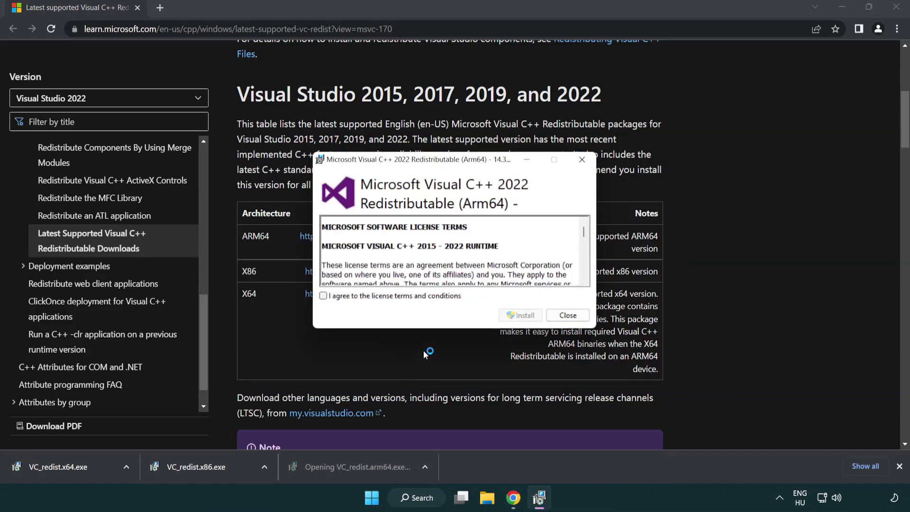
Accept the Arm64 Visual C++ license, attempt the install, and dismiss the failure.
{"action": "left_click_drag", "start_coordinate": [583, 228], "coordinate": [593, 277]}
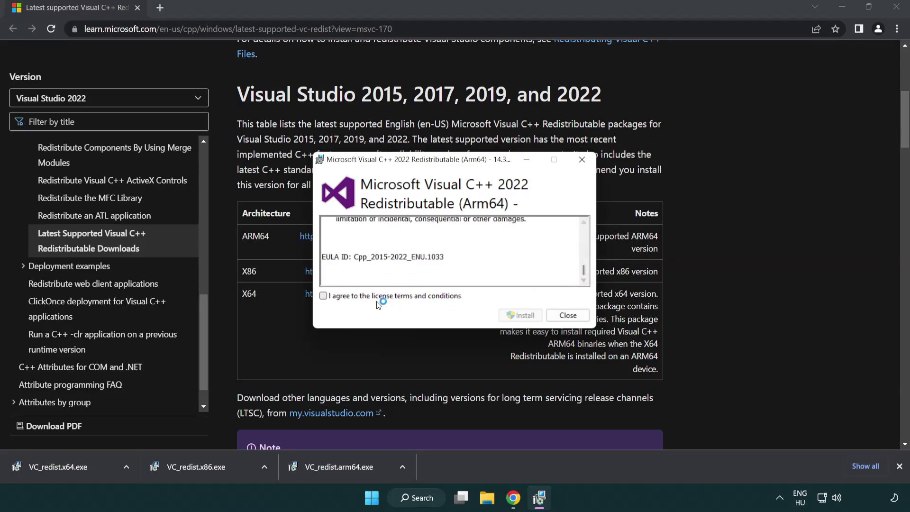
{"action": "left_click", "coordinate": [323, 296]}
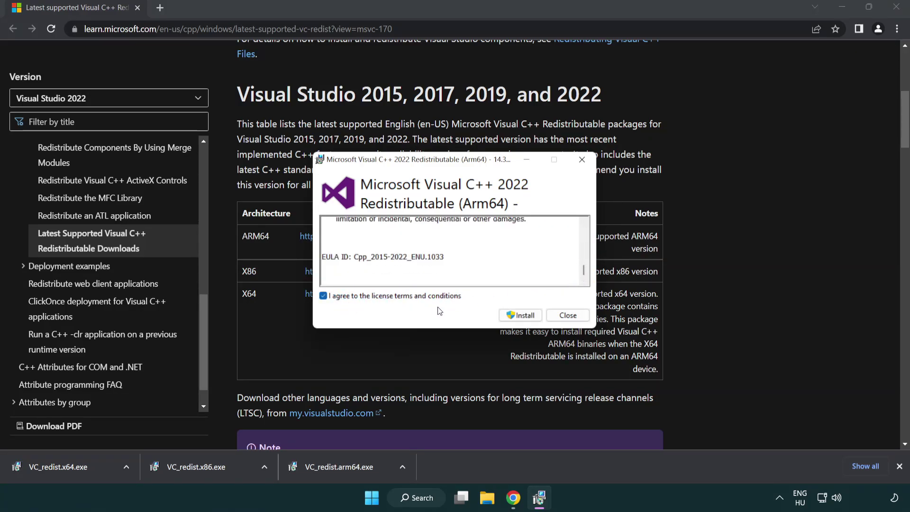
{"action": "left_click", "coordinate": [507, 315]}
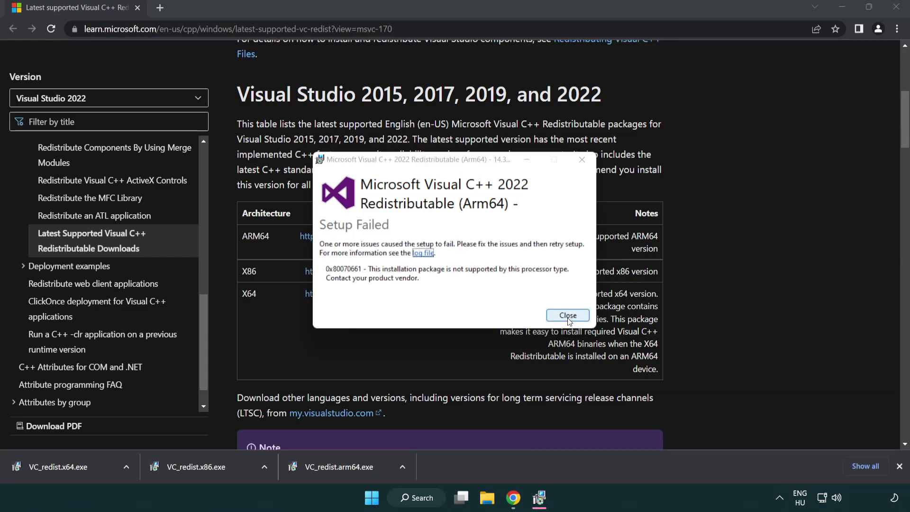
{"action": "left_click", "coordinate": [567, 315]}
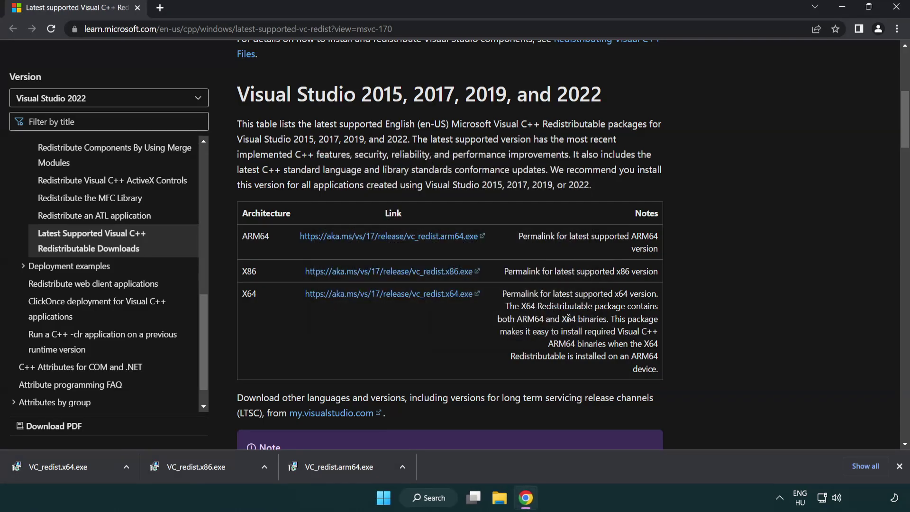
Install the x86 and x64 Visual C++ 2015-2022 redistributables without restarting, then close Chrome.
{"action": "left_click", "coordinate": [203, 472]}
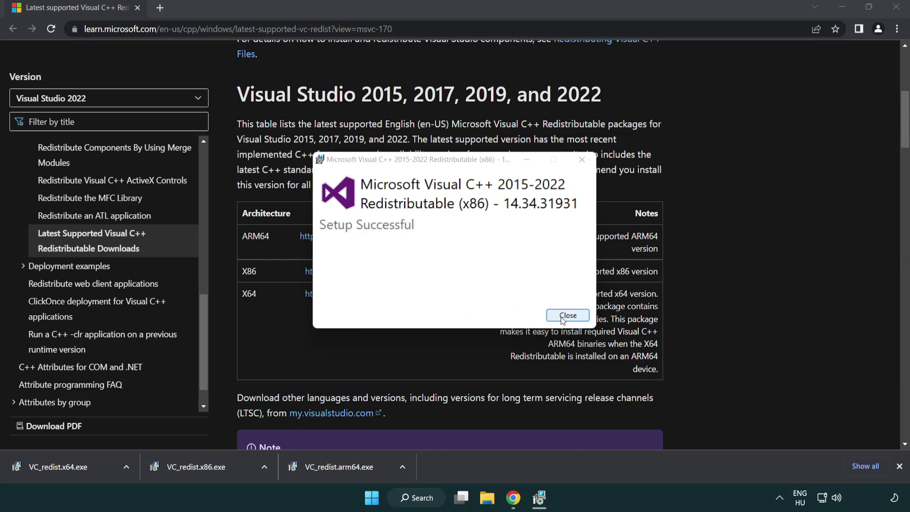
{"action": "left_click", "coordinate": [568, 316]}
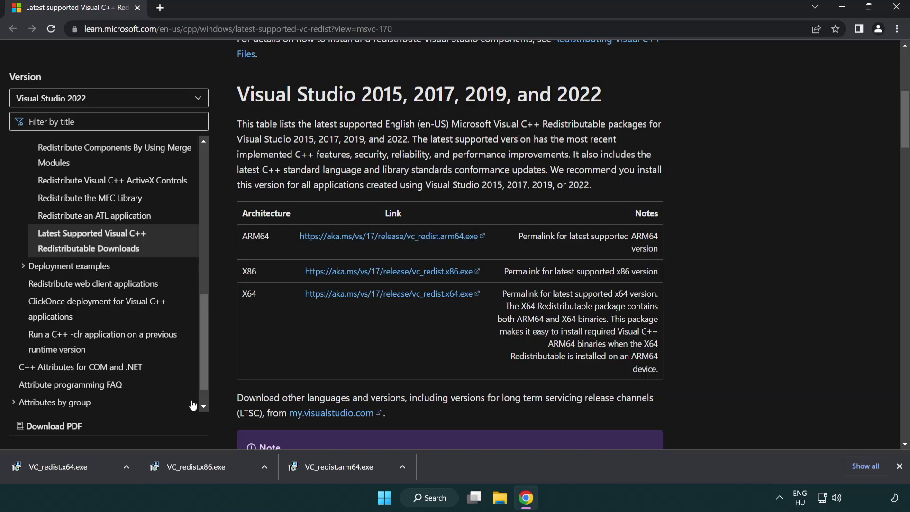
{"action": "left_click", "coordinate": [68, 467]}
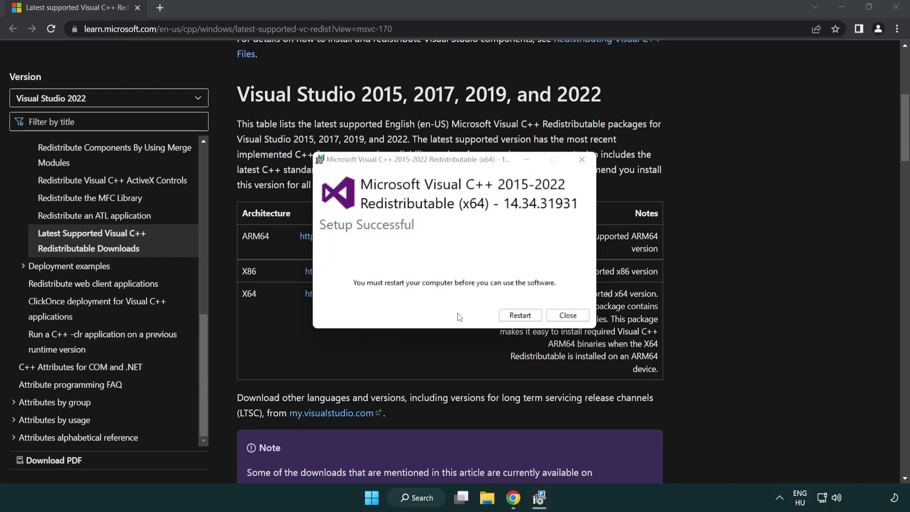
{"action": "left_click", "coordinate": [567, 315]}
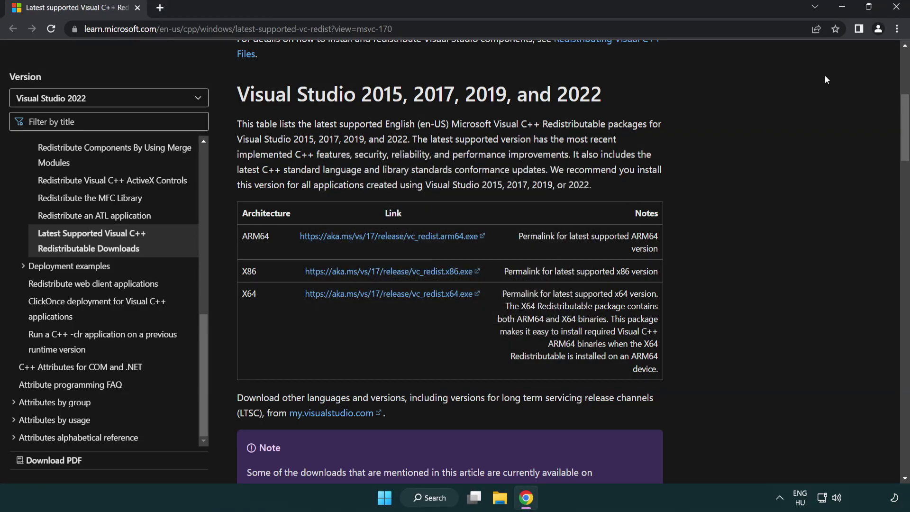
{"action": "left_click", "coordinate": [897, 9]}
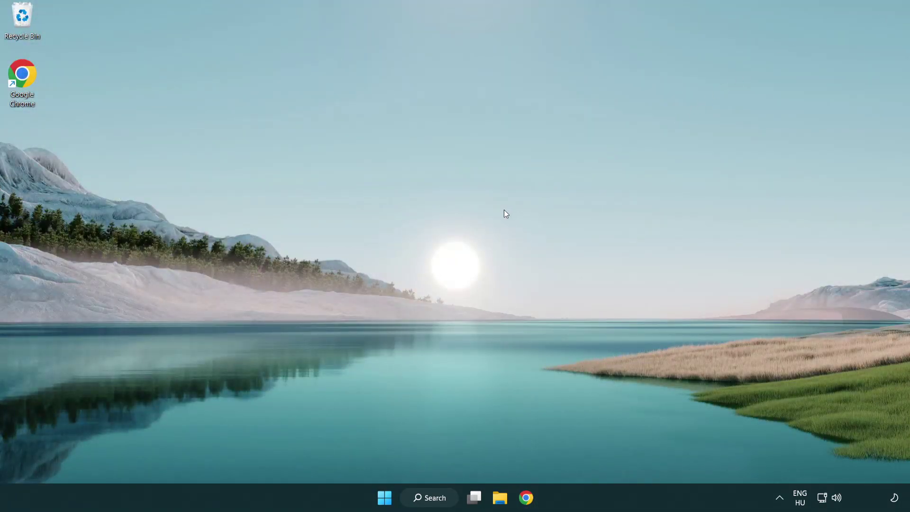
Run sfc /scannow in a Command Prompt launched as administrator.
{"action": "left_click", "coordinate": [424, 499]}
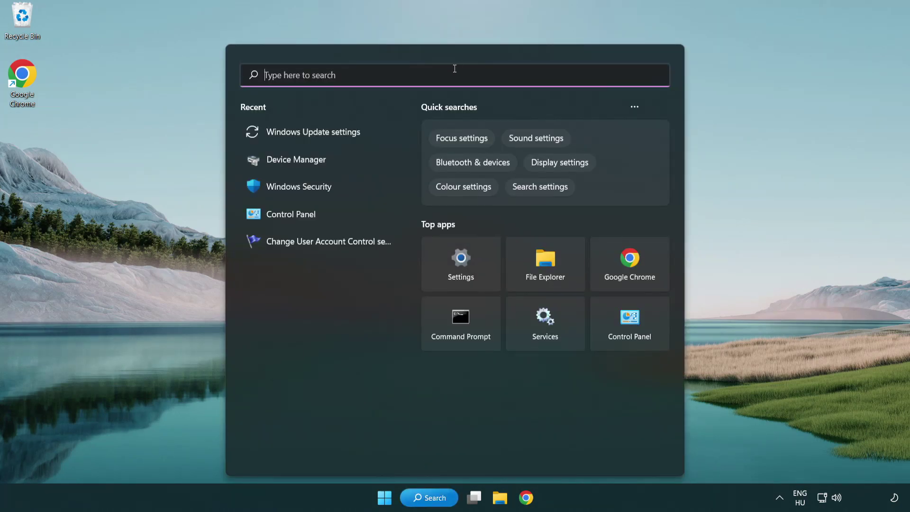
{"action": "type", "text": "cmd"}
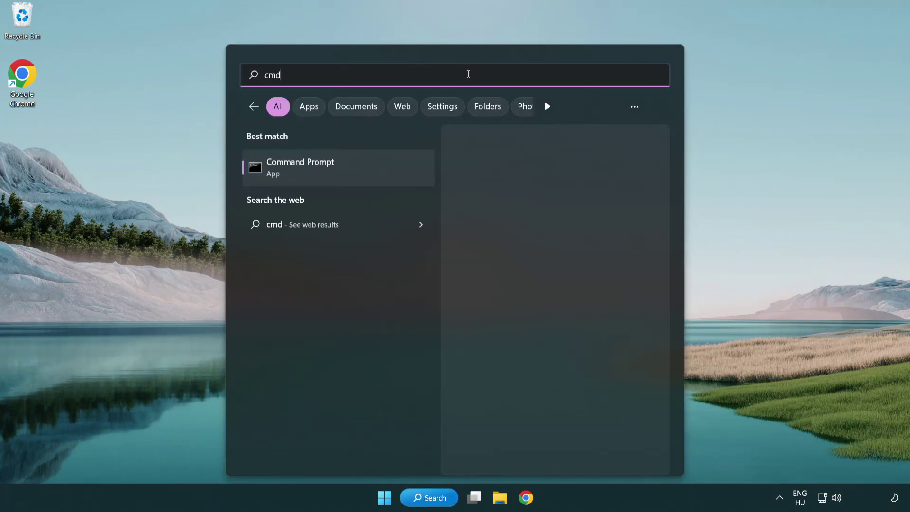
{"action": "right_click", "coordinate": [348, 170]}
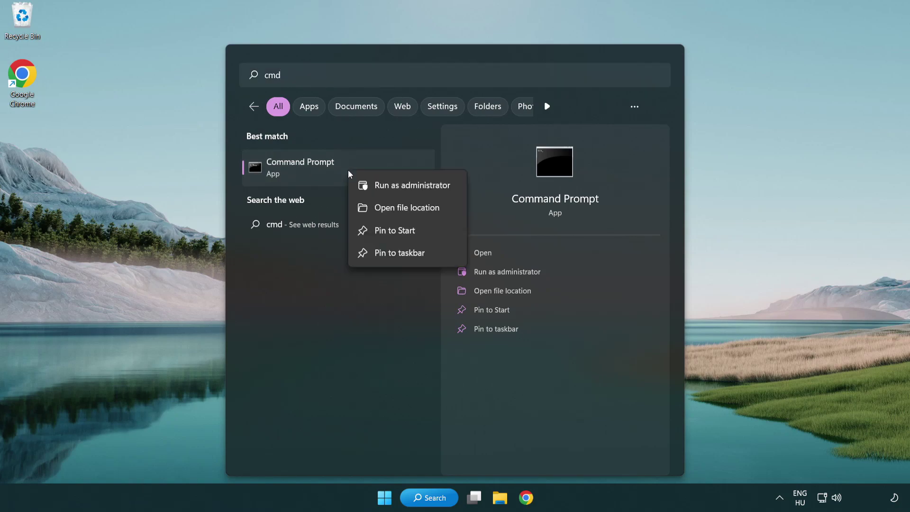
{"action": "left_click", "coordinate": [410, 189]}
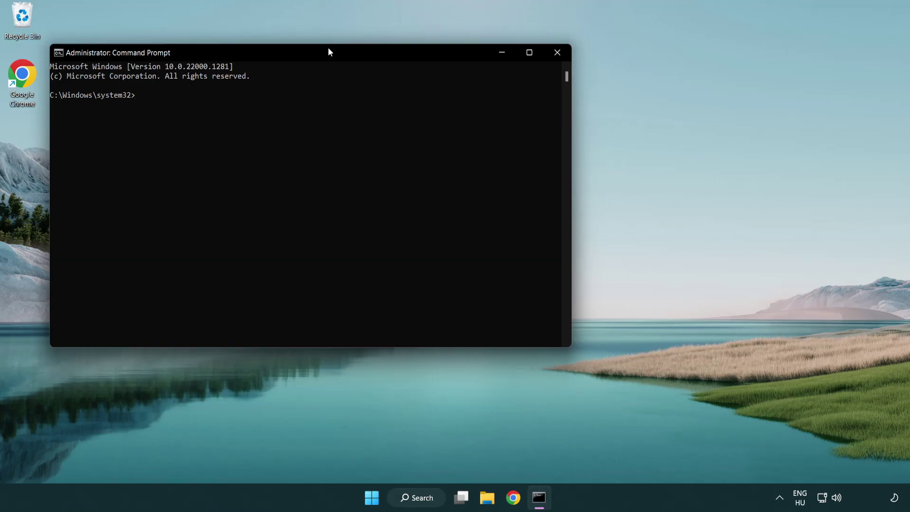
{"action": "left_click_drag", "start_coordinate": [330, 52], "coordinate": [458, 96]}
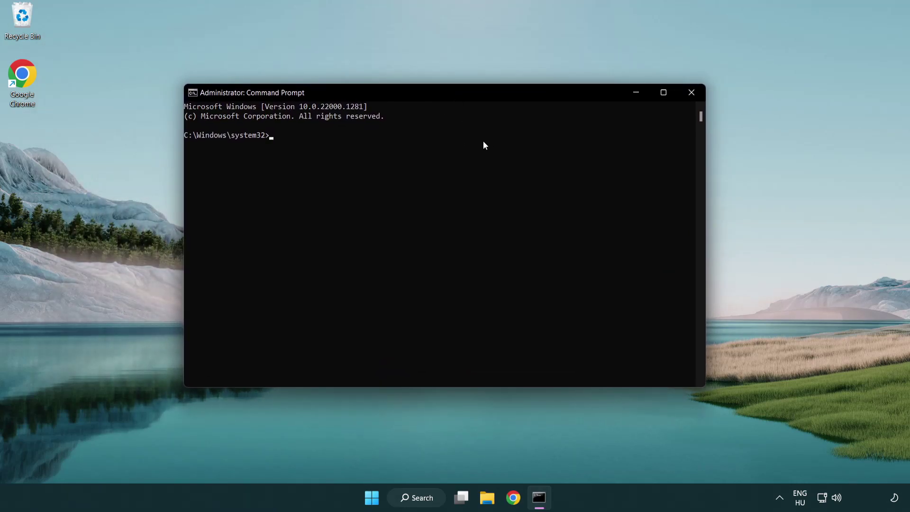
{"action": "type", "text": "sfc /sca"}
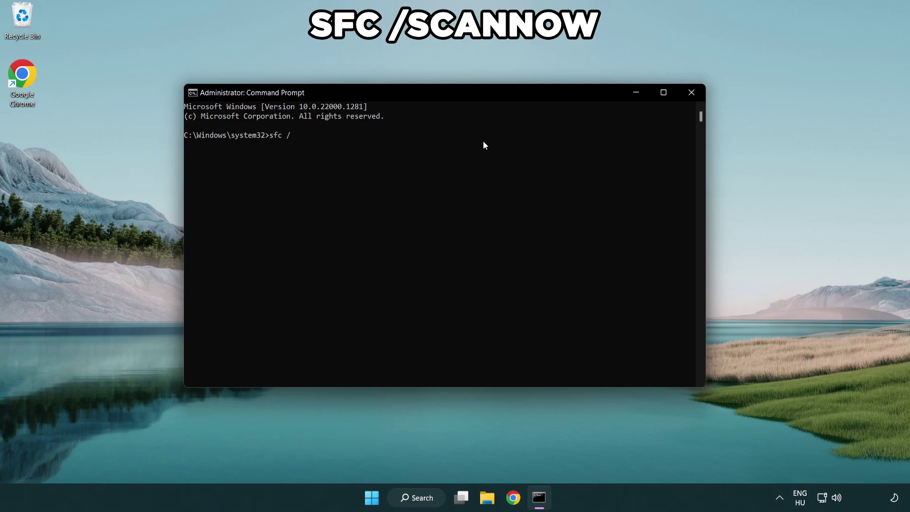
{"action": "type", "text": "nnow"}
{"action": "key", "text": "Return"}
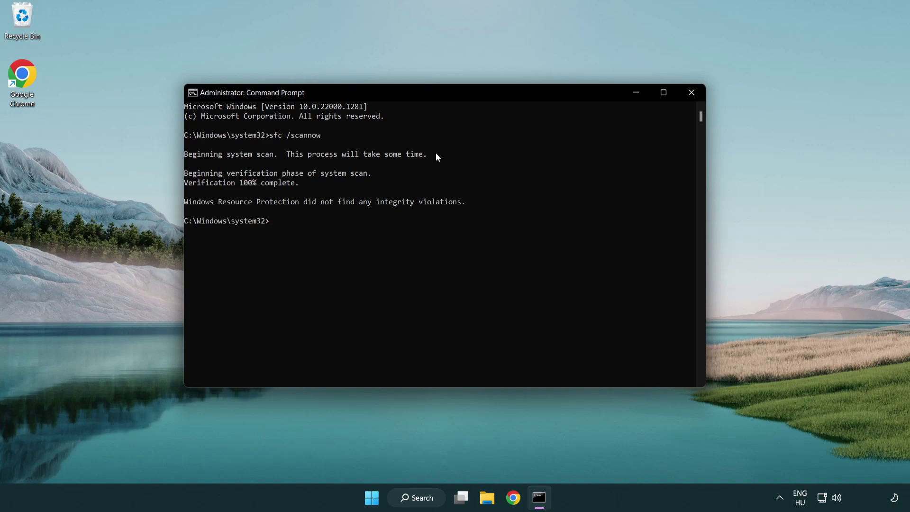
Restart the PC from the Start menu's power options.
{"action": "left_click", "coordinate": [695, 95]}
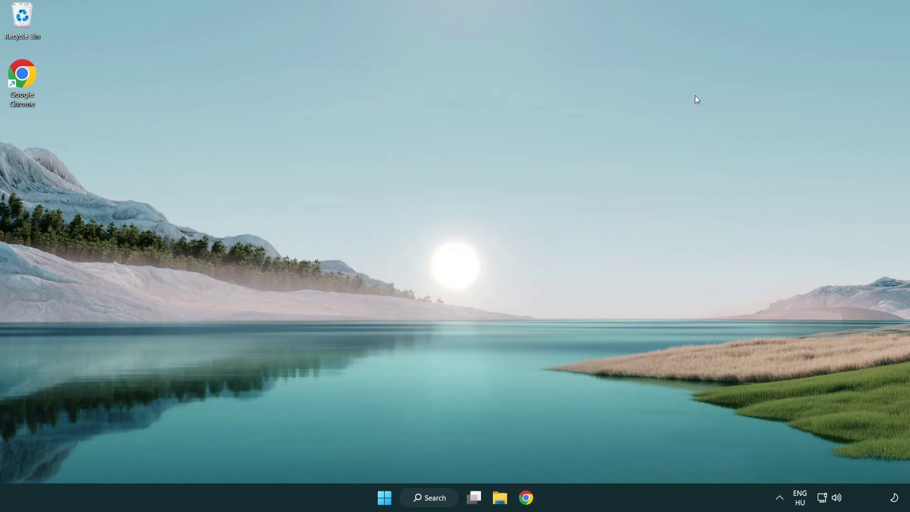
{"action": "left_click", "coordinate": [385, 496]}
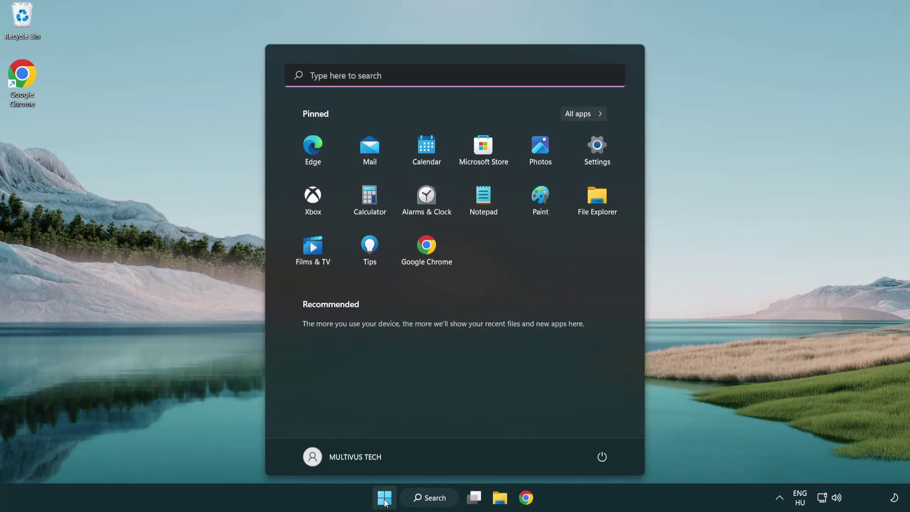
{"action": "left_click", "coordinate": [606, 454]}
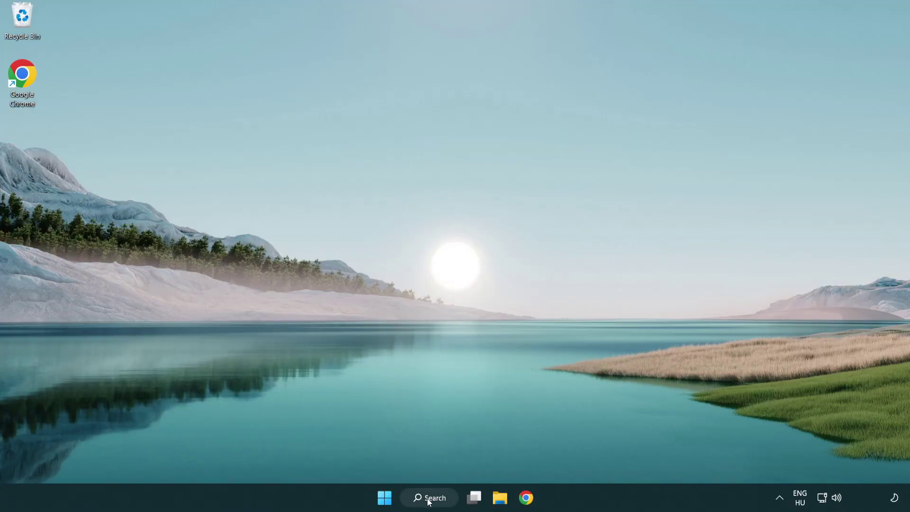
Search for 'security' and launch the Windows Security app.
{"action": "left_click", "coordinate": [432, 503]}
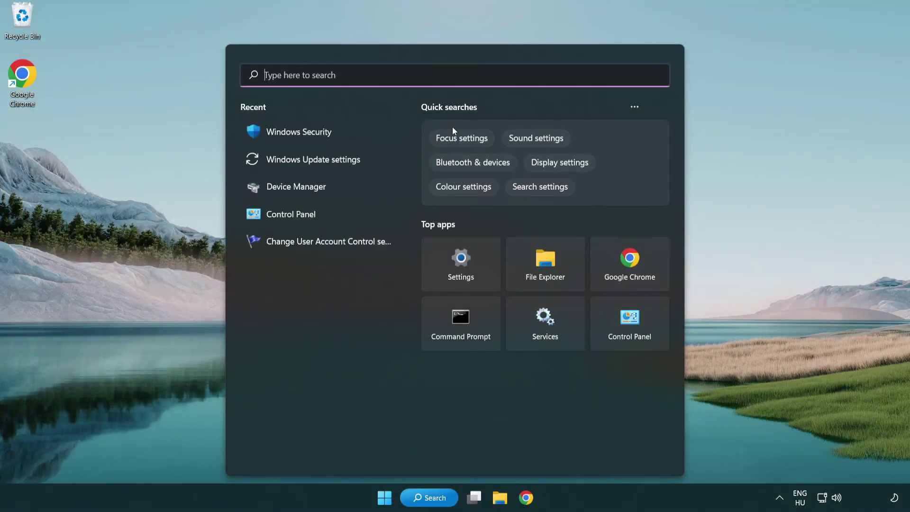
{"action": "type", "text": "sec"}
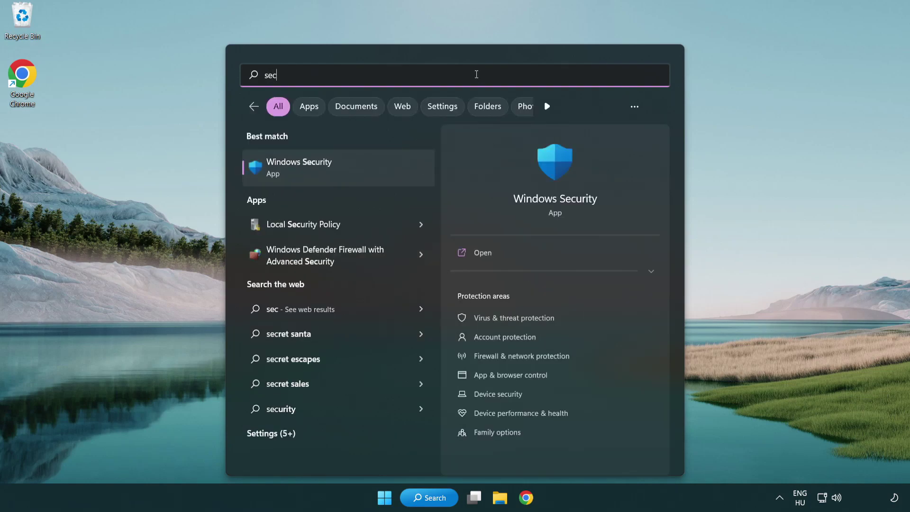
{"action": "type", "text": "uri"}
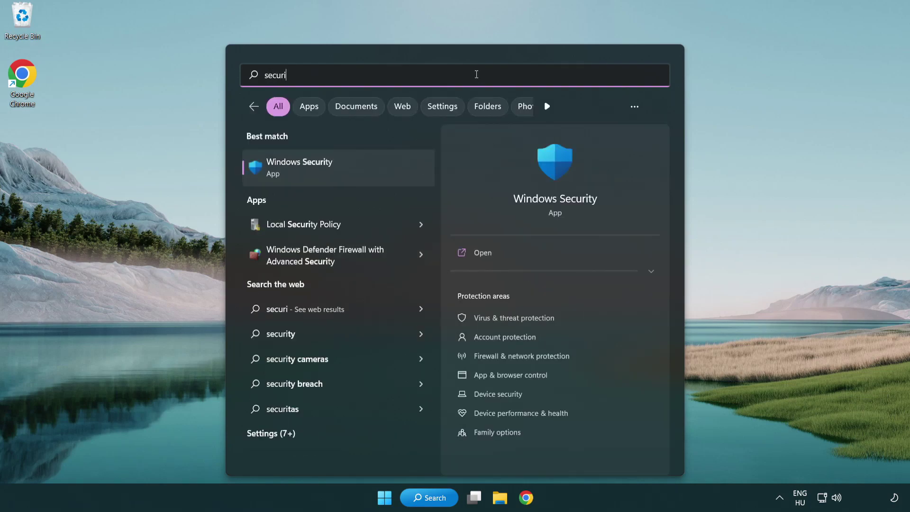
{"action": "type", "text": "ty"}
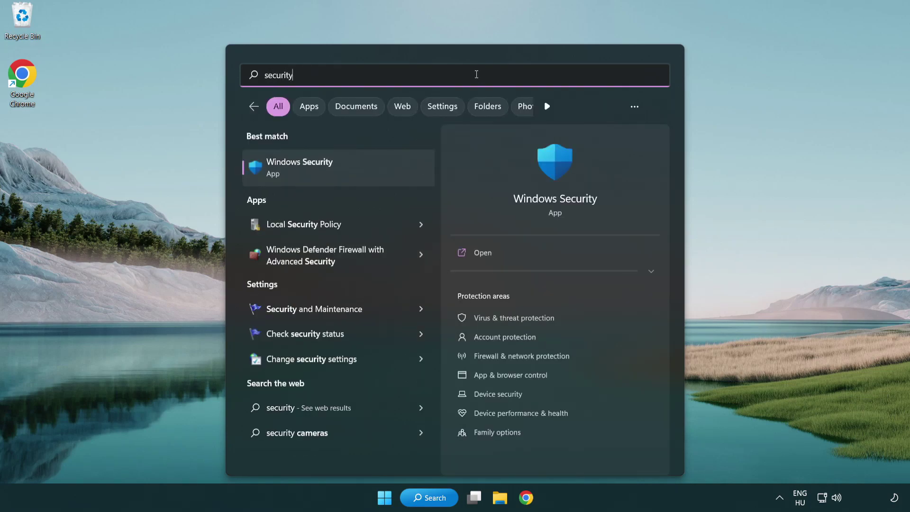
{"action": "left_click", "coordinate": [372, 172]}
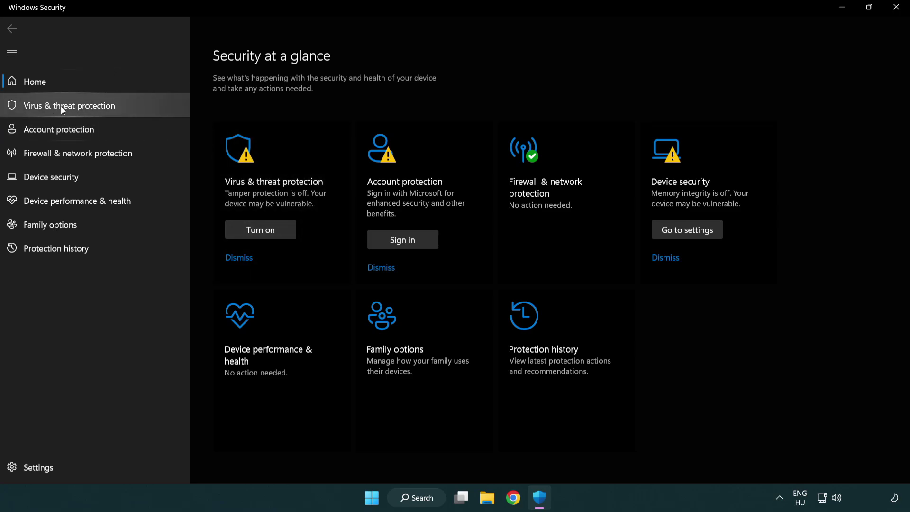
Go to Virus & threat protection's Manage settings and scroll down to Exclusions.
{"action": "left_click", "coordinate": [138, 108]}
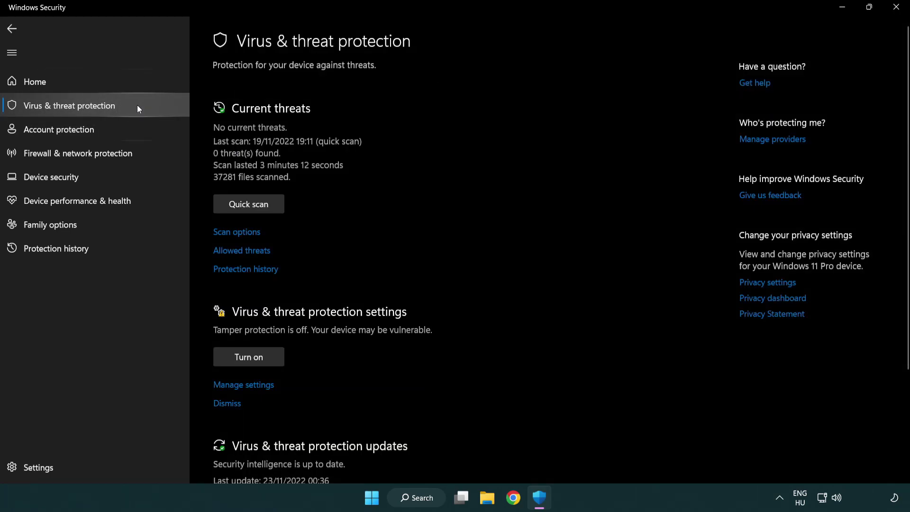
{"action": "scroll", "coordinate": [262, 197], "scroll_direction": "down", "scroll_amount": 2}
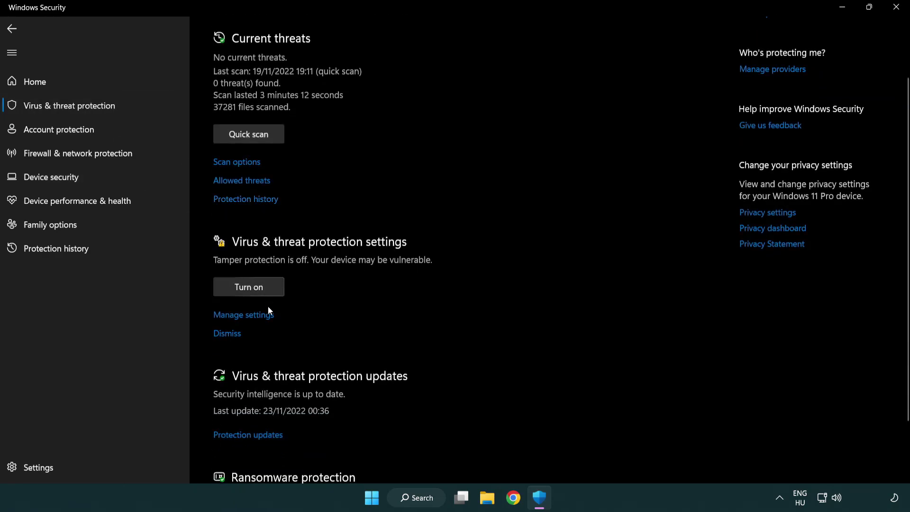
{"action": "left_click", "coordinate": [242, 315]}
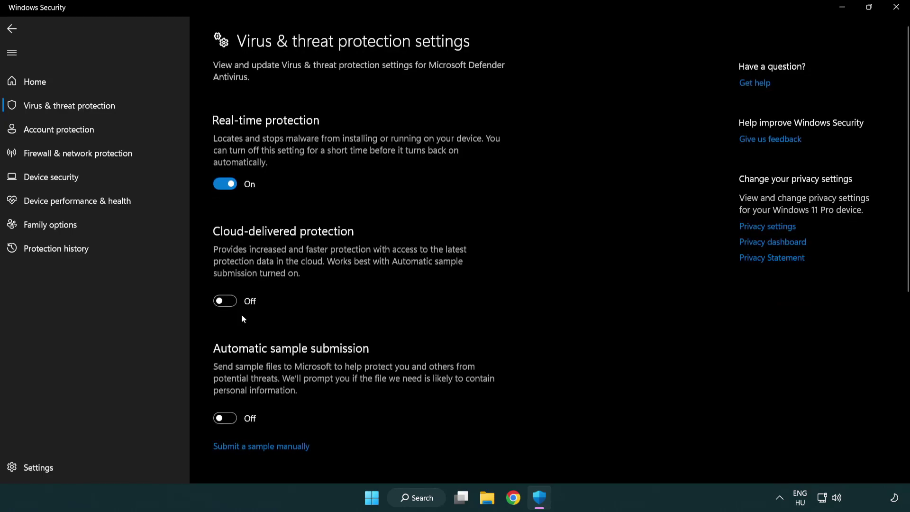
{"action": "scroll", "coordinate": [241, 316], "scroll_direction": "down", "scroll_amount": 7}
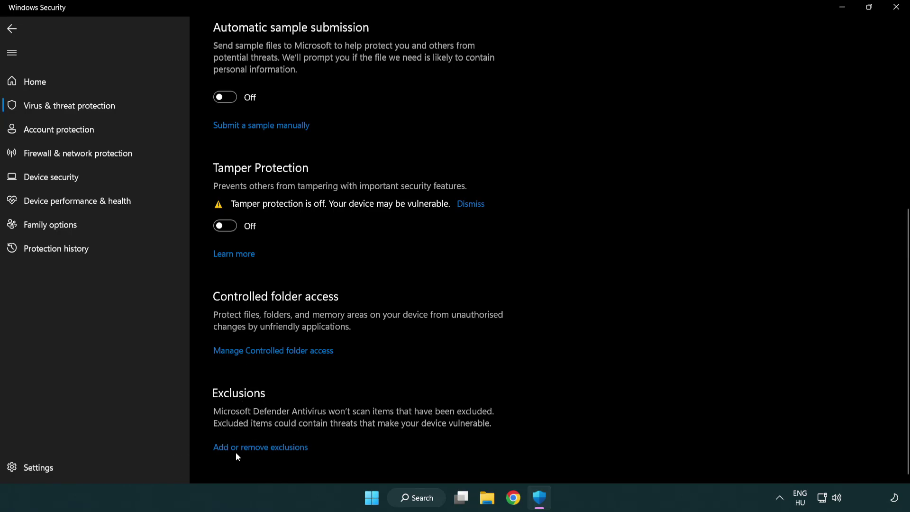
Open Add or remove exclusions and start adding a File exclusion.
{"action": "left_click", "coordinate": [262, 447]}
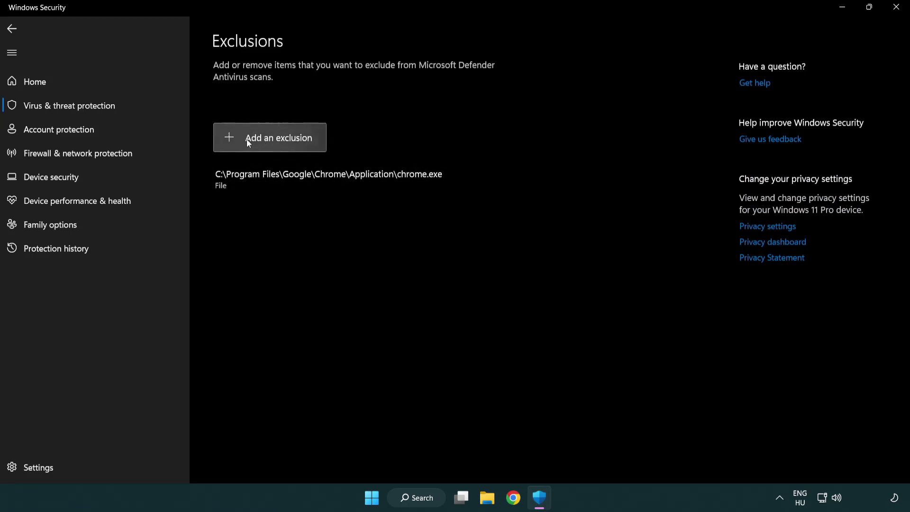
{"action": "left_click", "coordinate": [273, 142]}
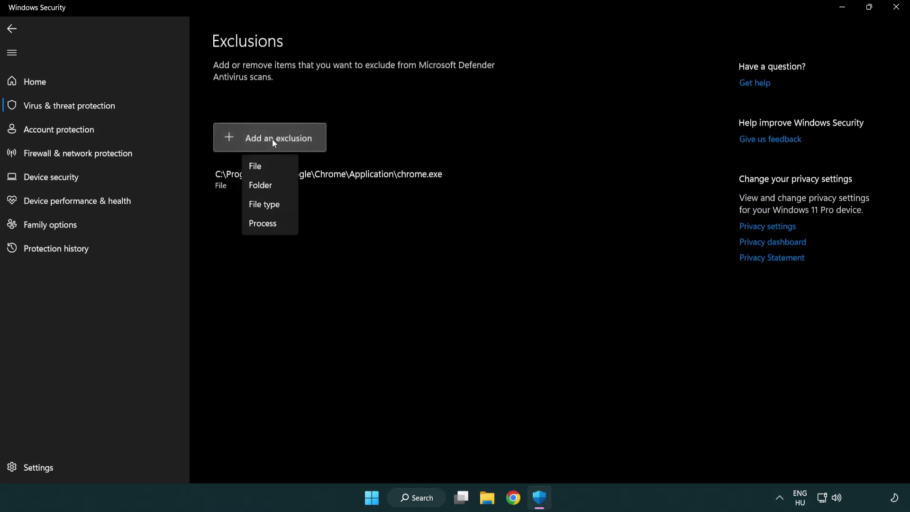
{"action": "left_click", "coordinate": [275, 169]}
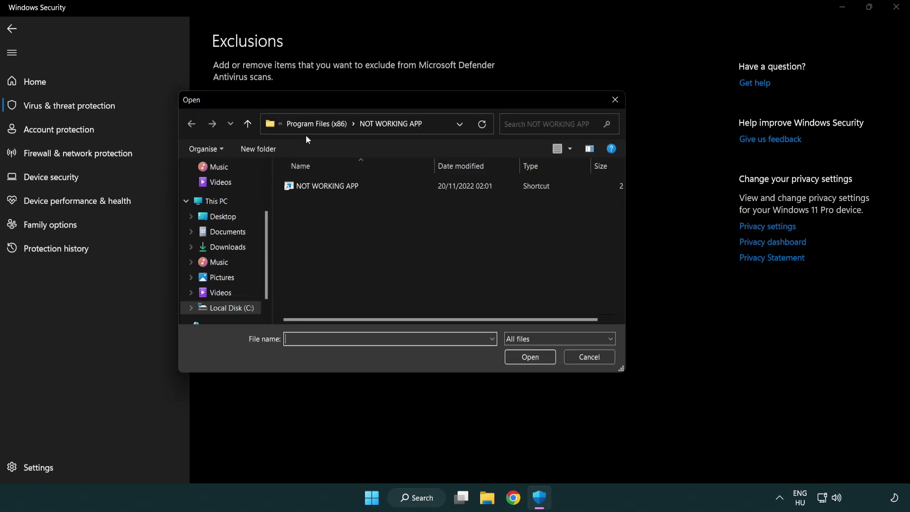
Select the shortcut in C:\Program Files (x86)\NOT WORKING APP, adding chrome.exe as an exclusion.
{"action": "left_click", "coordinate": [308, 125]}
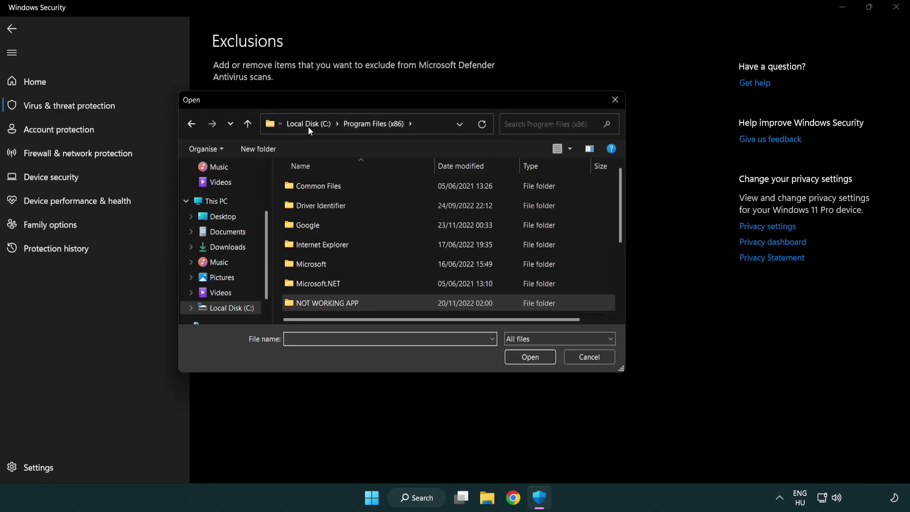
{"action": "left_click", "coordinate": [311, 125]}
{"action": "left_click", "coordinate": [306, 125]}
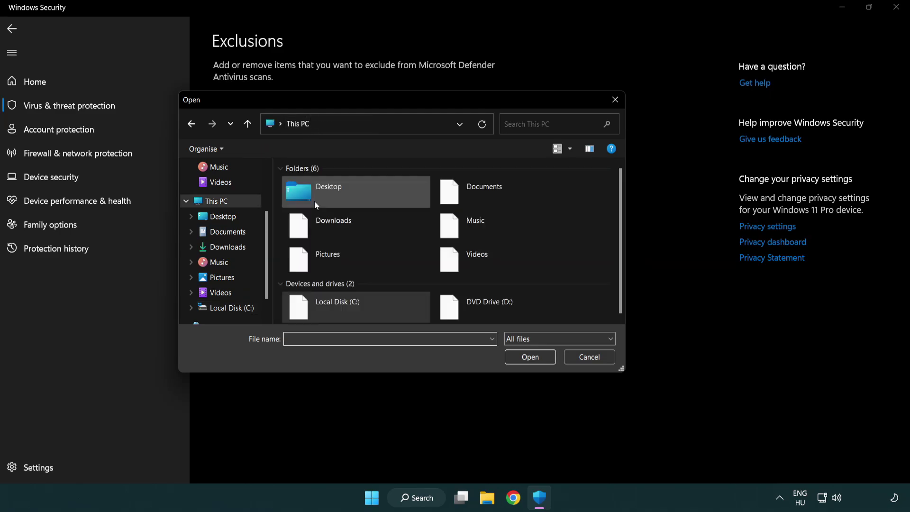
{"action": "double_click", "coordinate": [331, 314]}
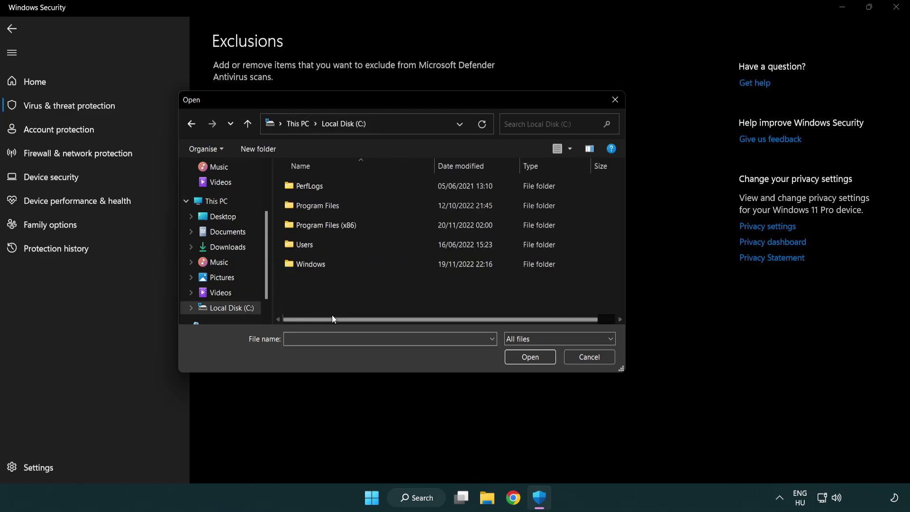
{"action": "double_click", "coordinate": [334, 227]}
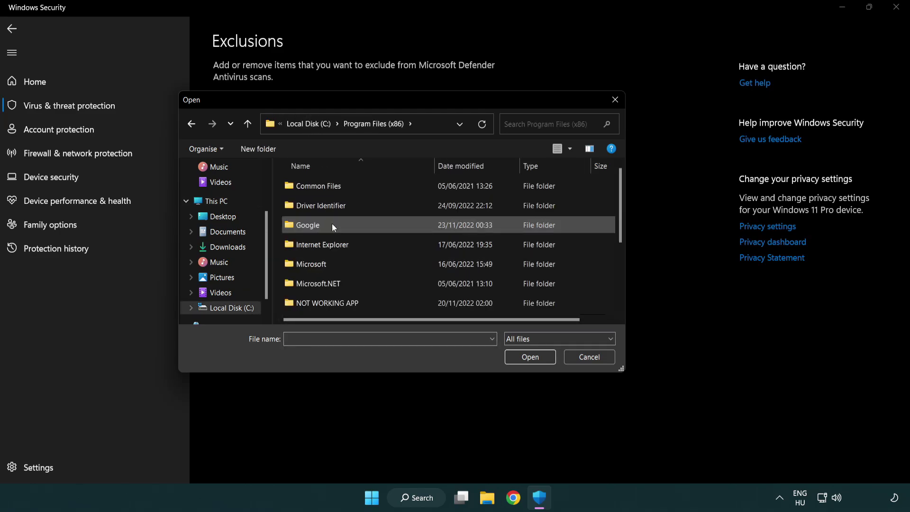
{"action": "double_click", "coordinate": [339, 304]}
{"action": "left_click", "coordinate": [320, 184]}
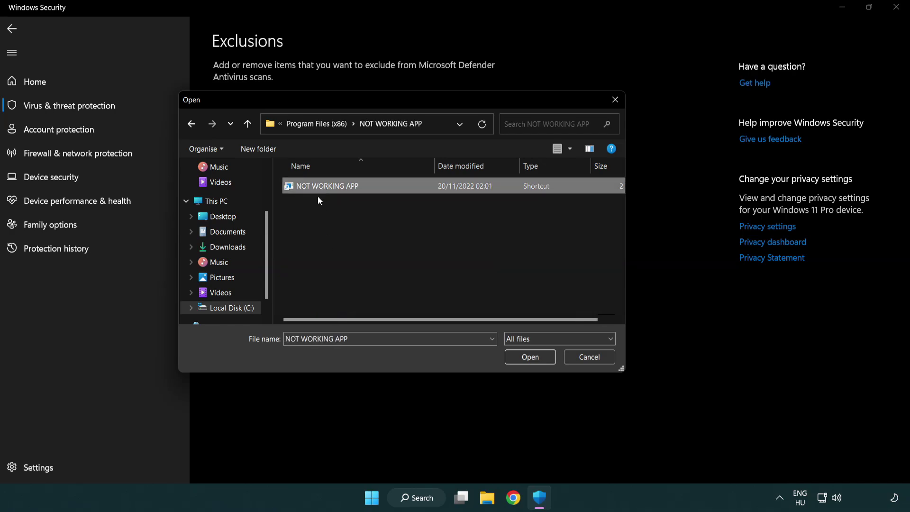
{"action": "left_click", "coordinate": [529, 362]}
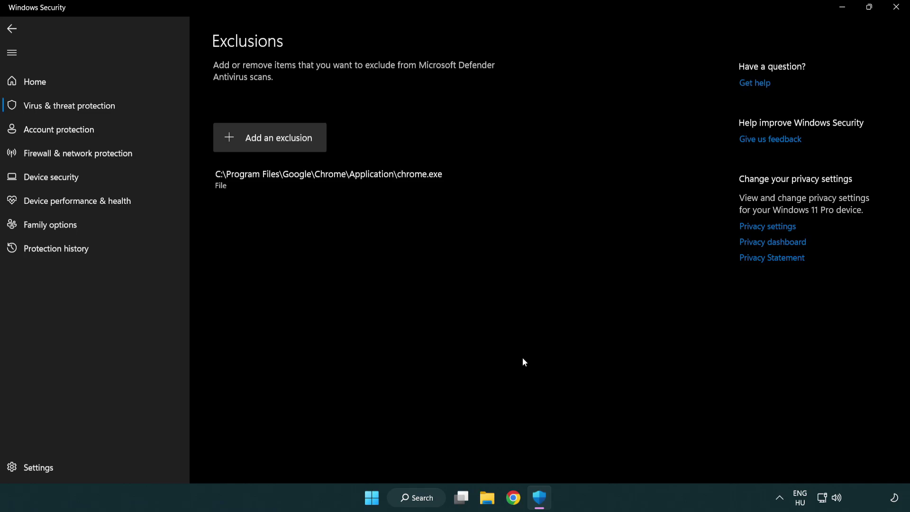
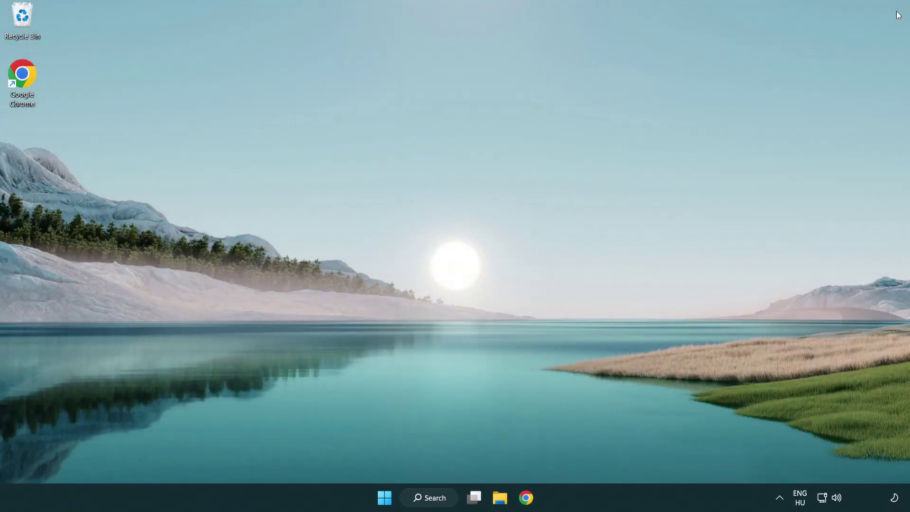
Bring up the Start menu's power options listing Sleep, Shut down and Restart.
{"action": "left_click", "coordinate": [384, 497]}
{"action": "left_click", "coordinate": [602, 456]}
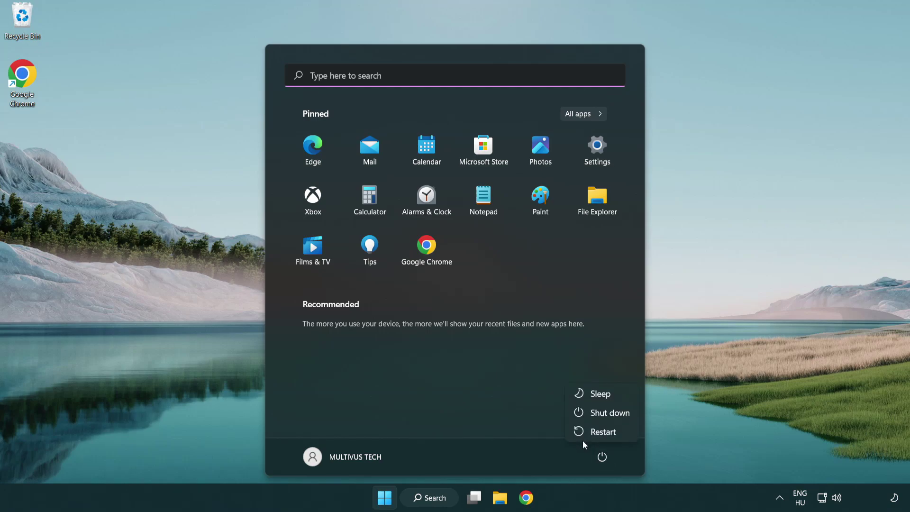